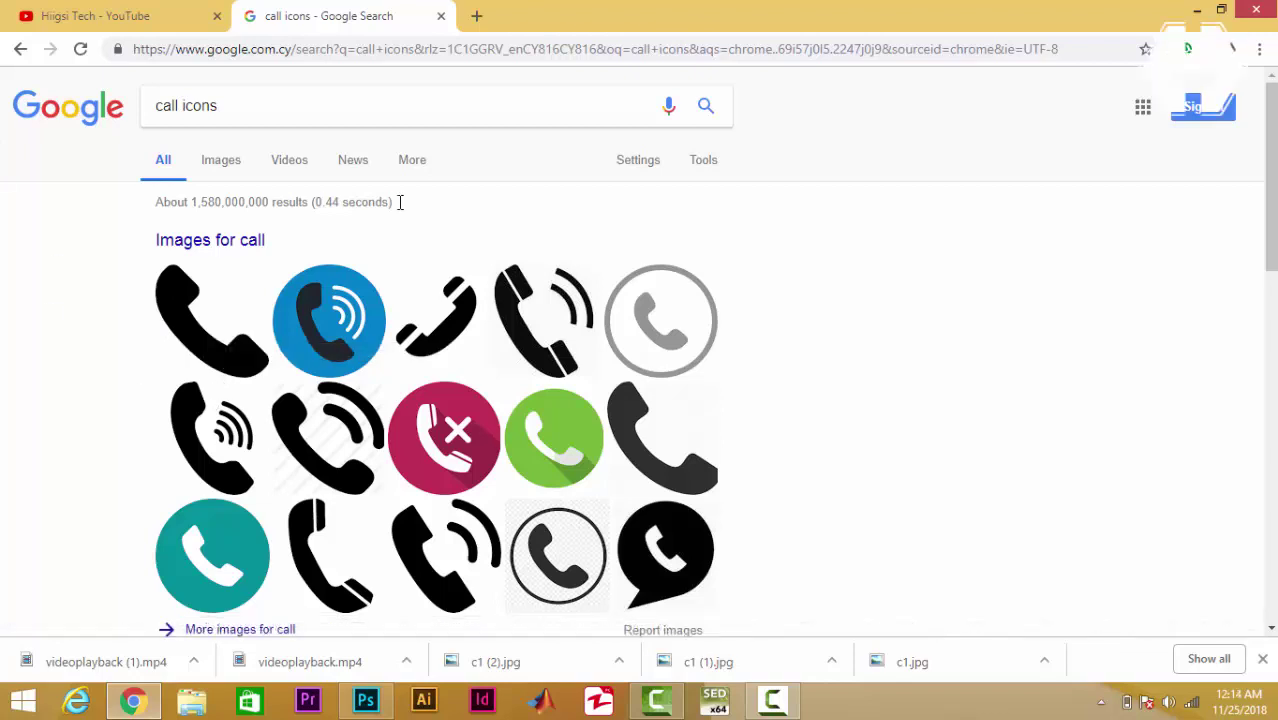
# - Open the image results for call icons and preview the Iconfinder handset icon with two sound waves
pyautogui.scroll(-1, 568, 357)
pyautogui.click(533, 226)
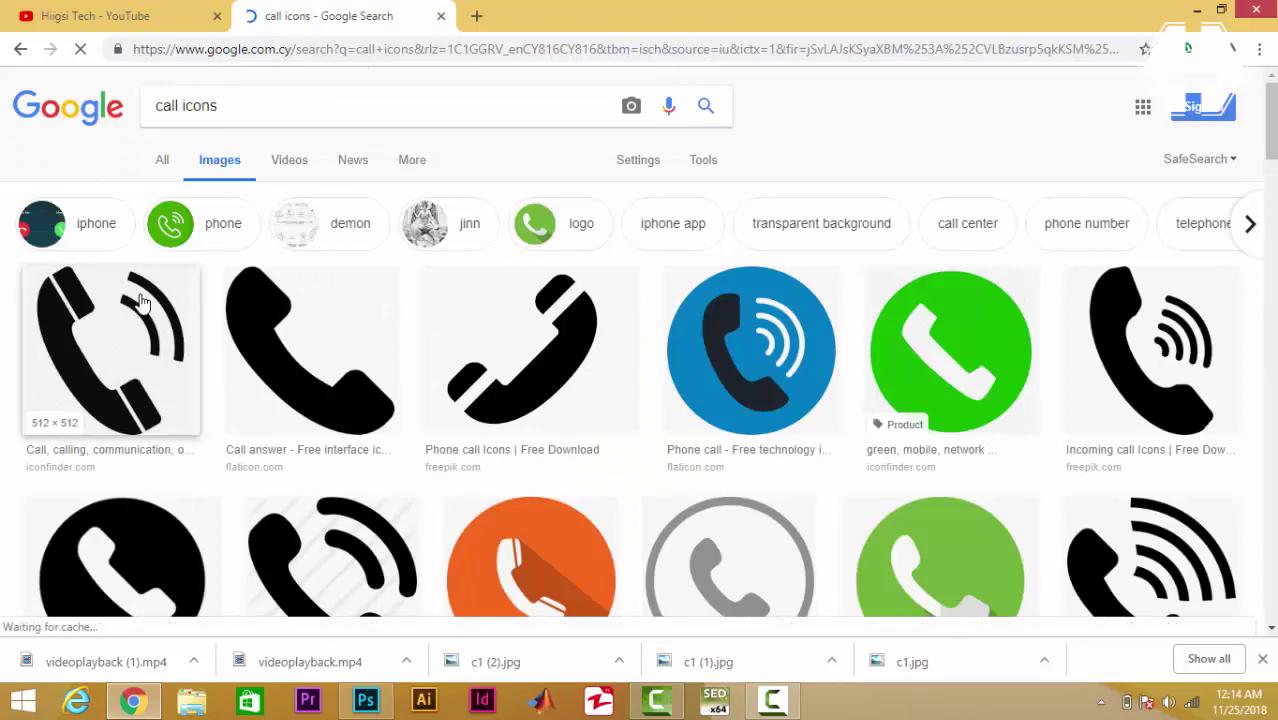
pyautogui.scroll(-3, 150, 300)
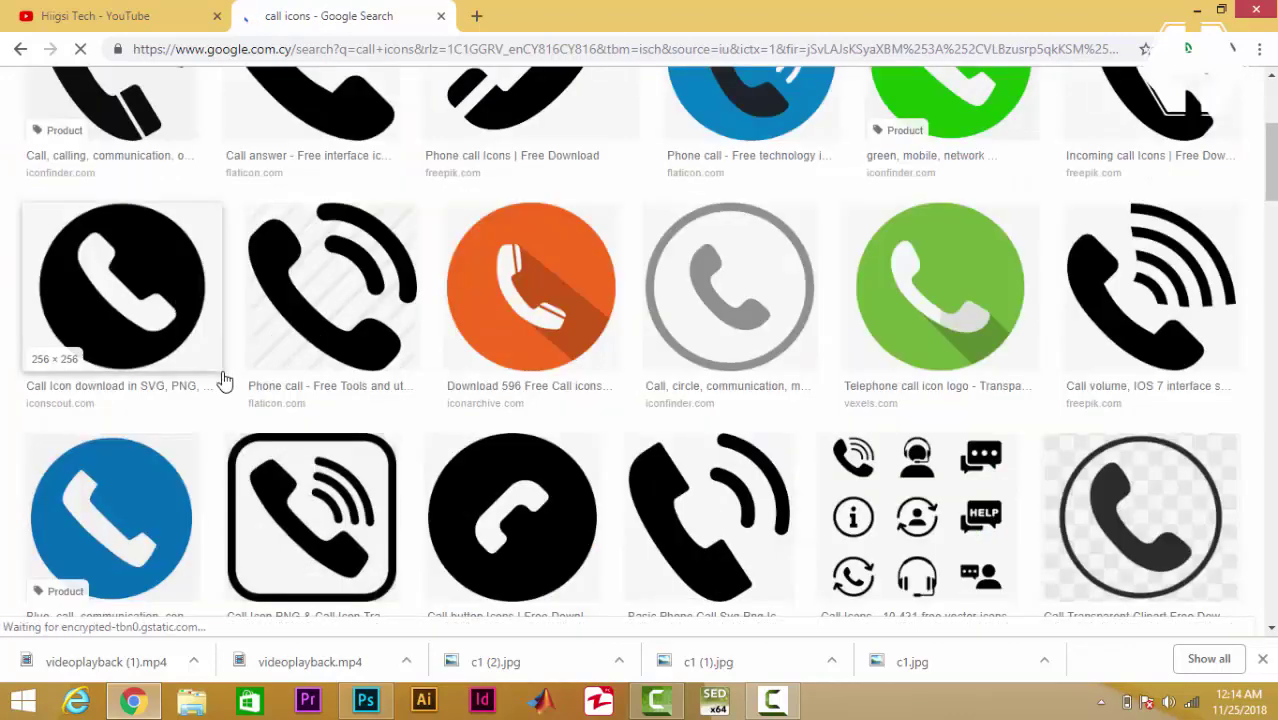
pyautogui.scroll(3, 232, 318)
pyautogui.click(148, 305)
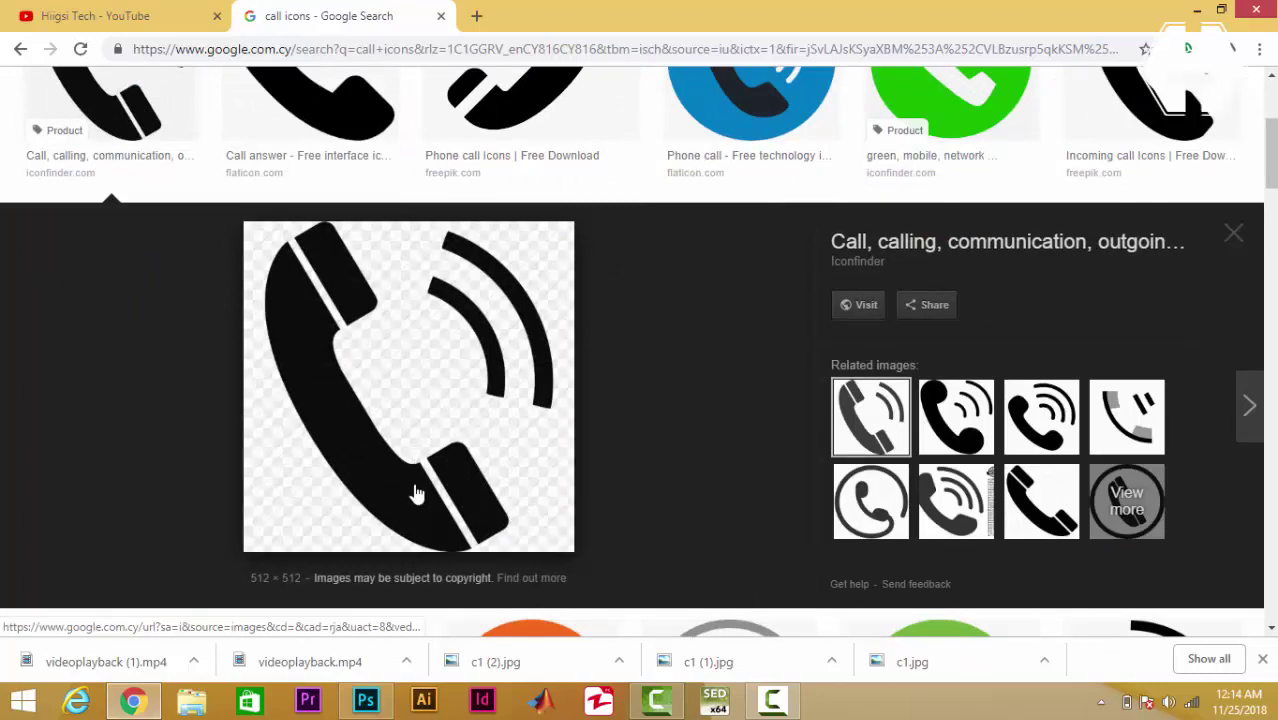
# - Save the previewed handset icon to the Desktop as the PNG image 6-512
pyautogui.rightClick(414, 487)
pyautogui.click(484, 352)
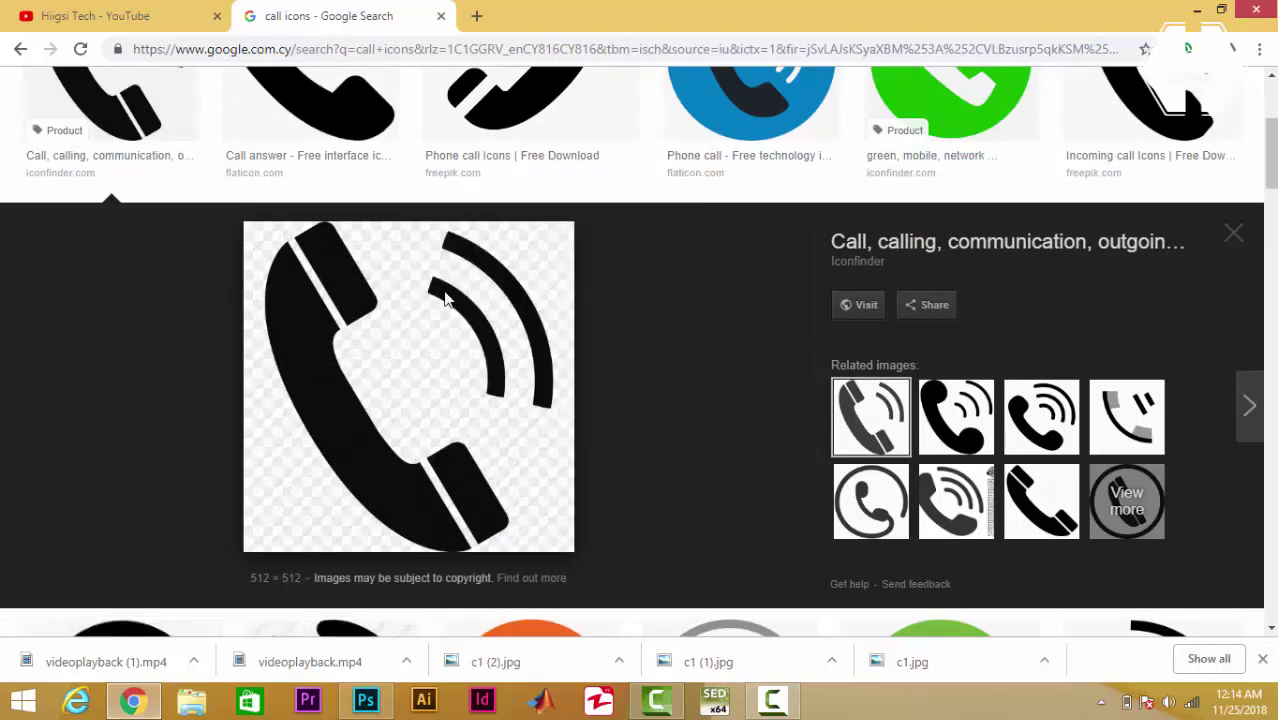
pyautogui.click(422, 344)
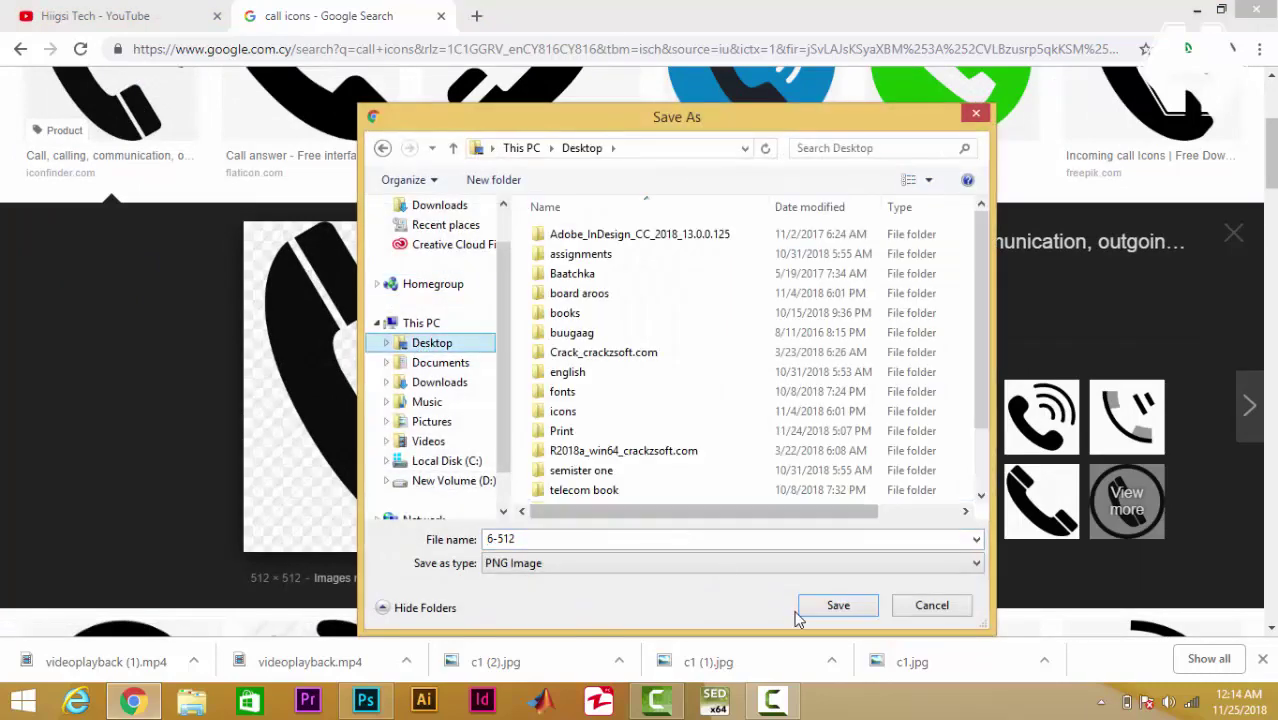
pyautogui.click(834, 607)
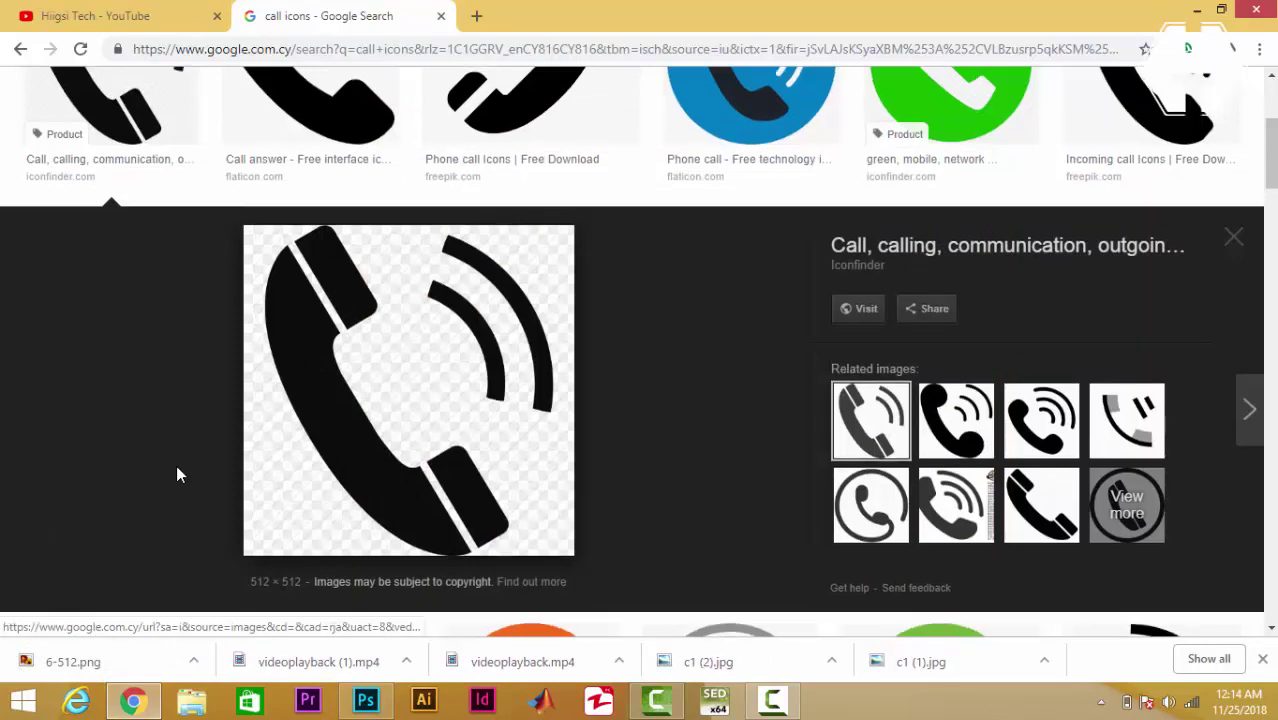
# - Launch Illustrator
pyautogui.scroll(3, 176, 465)
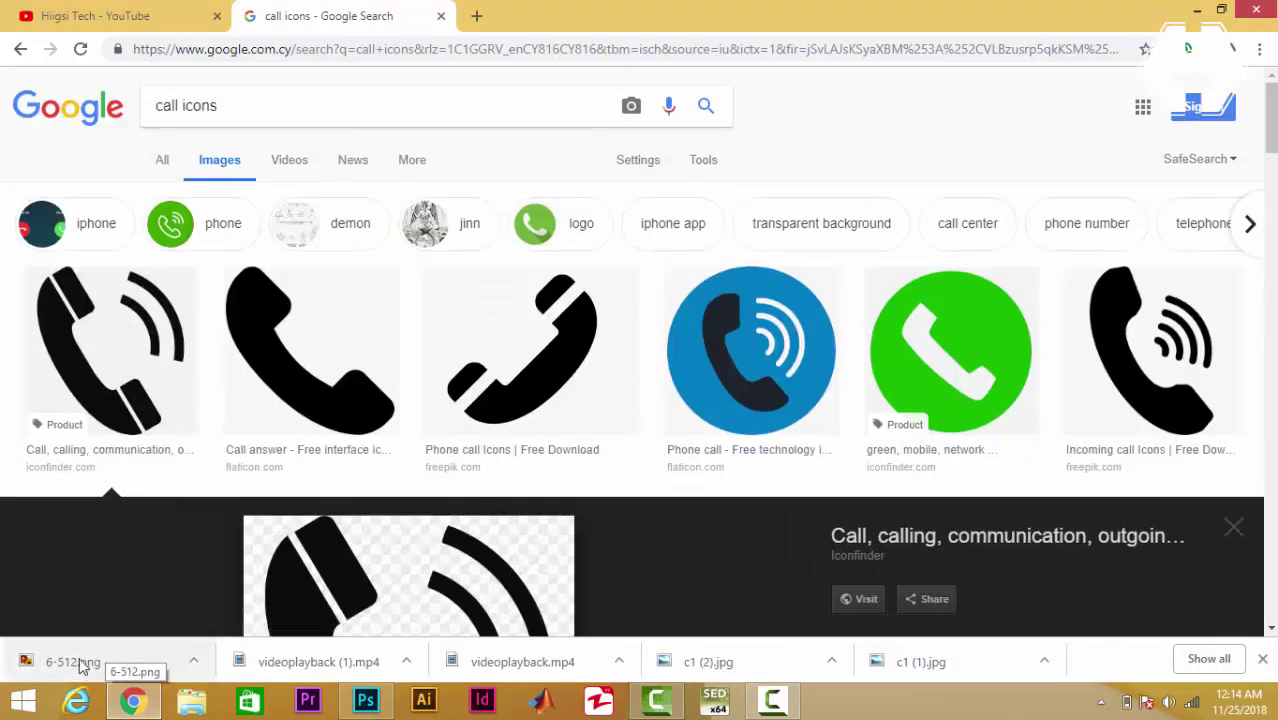
pyautogui.click(425, 701)
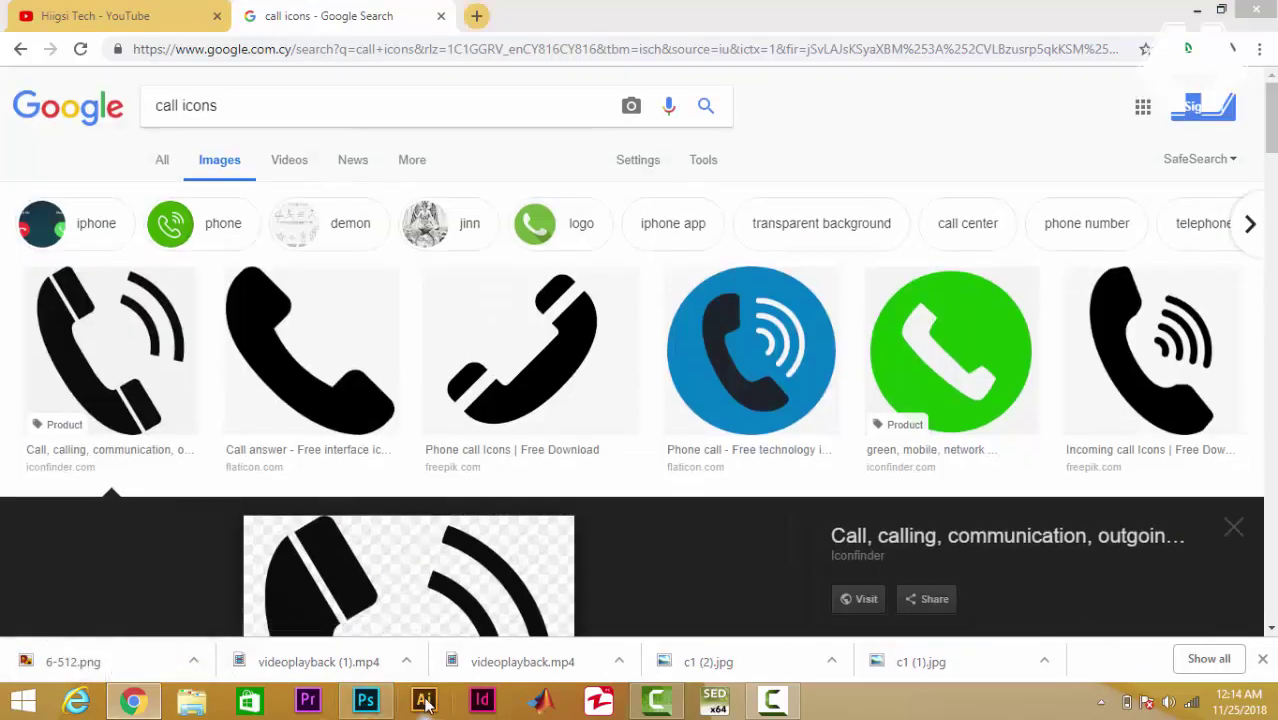
# - Search Google Images for "delivery icons" and look through the delivery truck and scooter icons
pyautogui.click(334, 93)
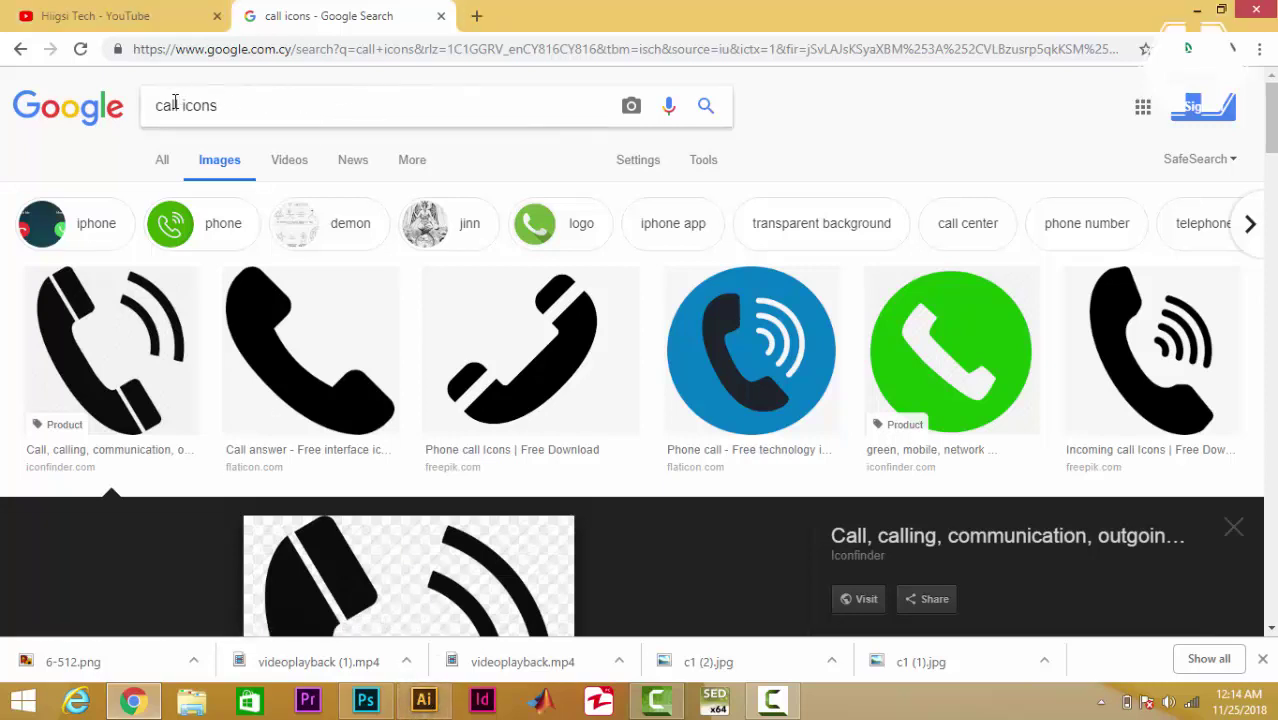
pyautogui.moveTo(177, 104); pyautogui.dragTo(116, 106)
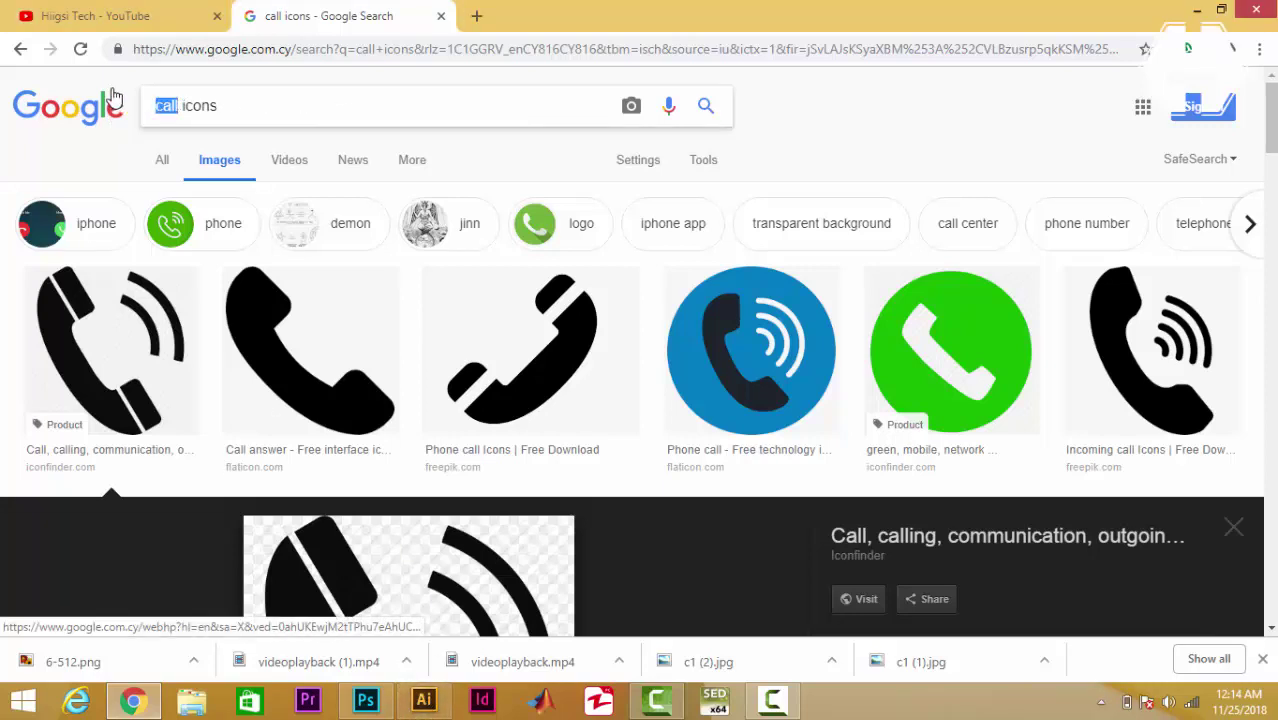
pyautogui.write('deliva')
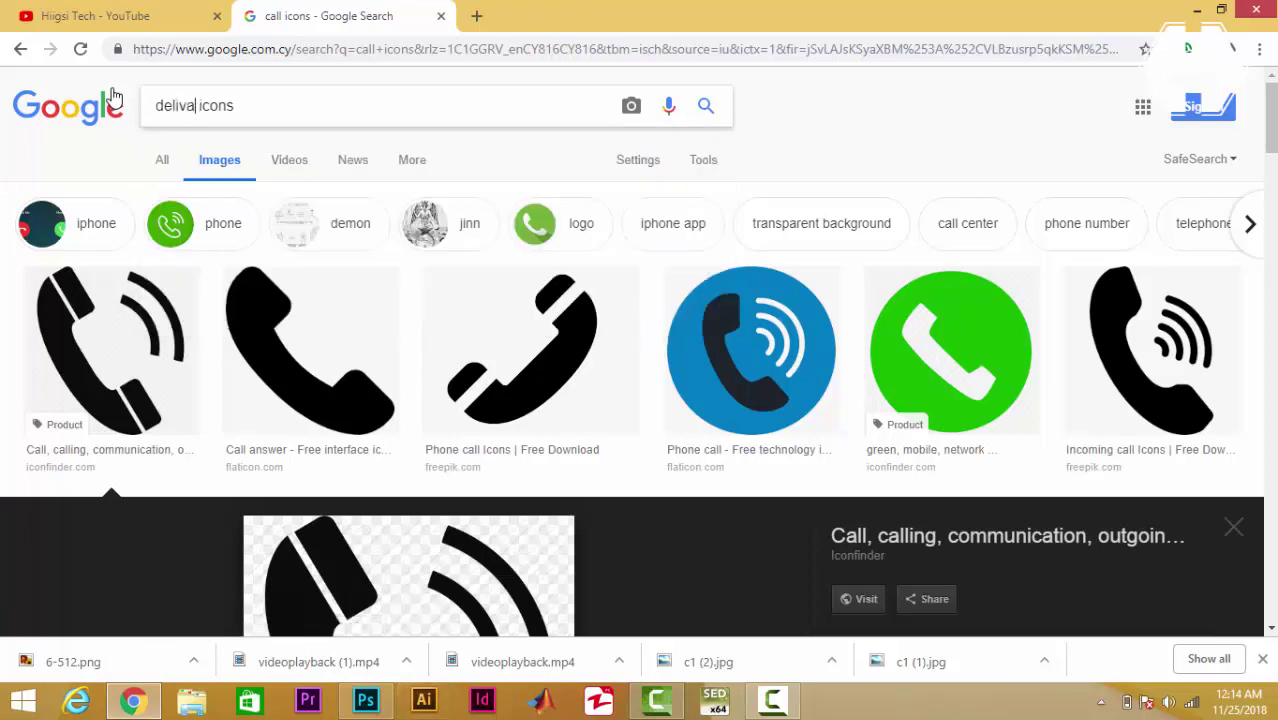
pyautogui.press('BackSpace')
pyautogui.press('Down')
pyautogui.press('Return')
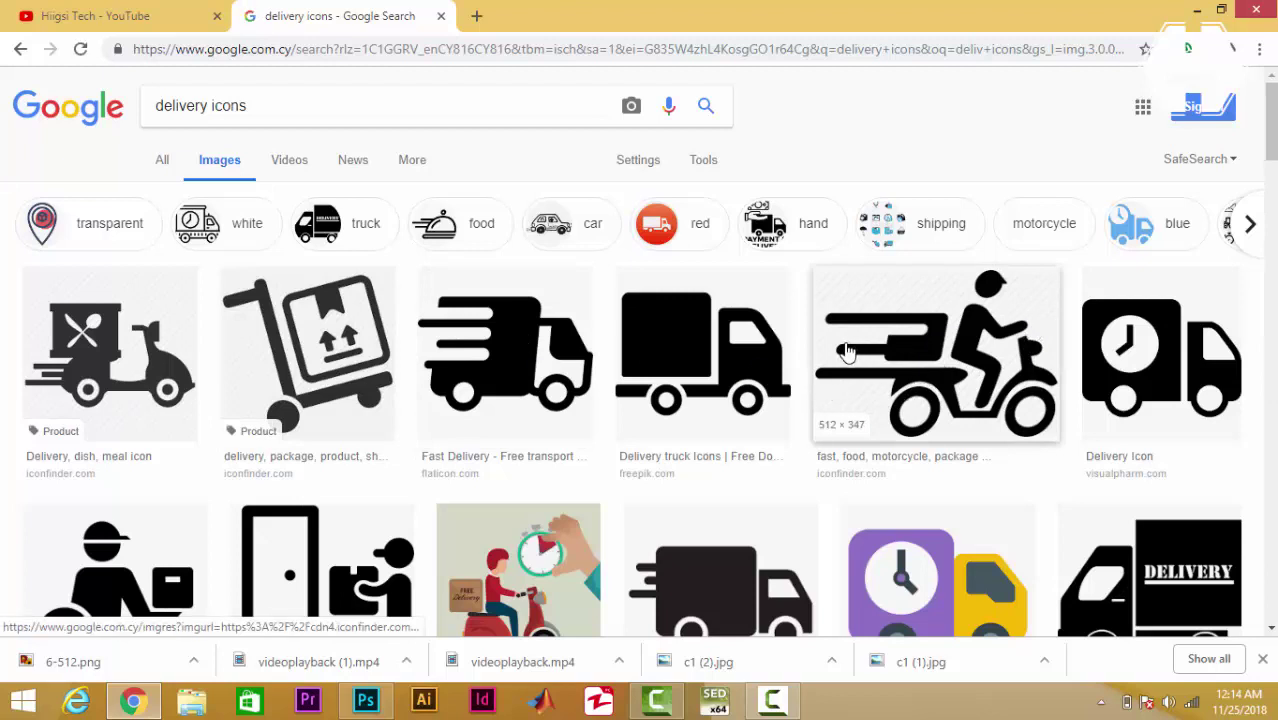
pyautogui.scroll(-1, 790, 345)
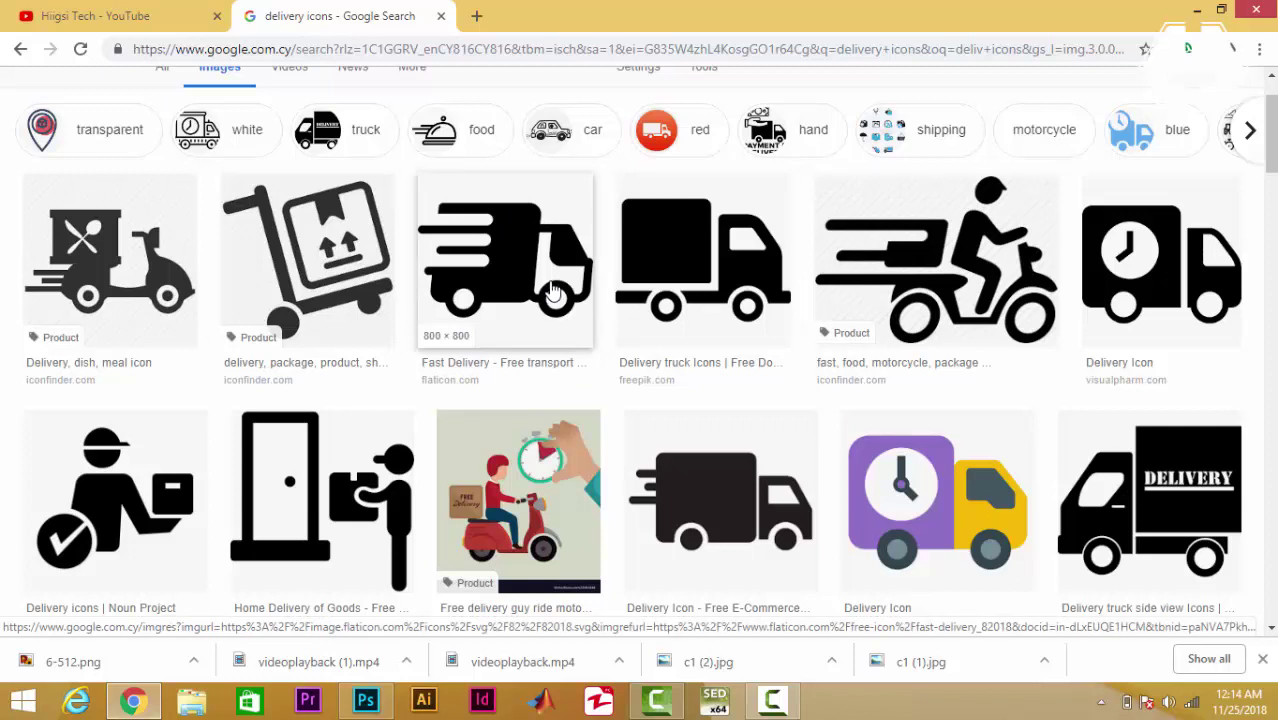
# - Switch to Illustrator and open the 6-512 PNG image from the Desktop
pyautogui.click(1197, 10)
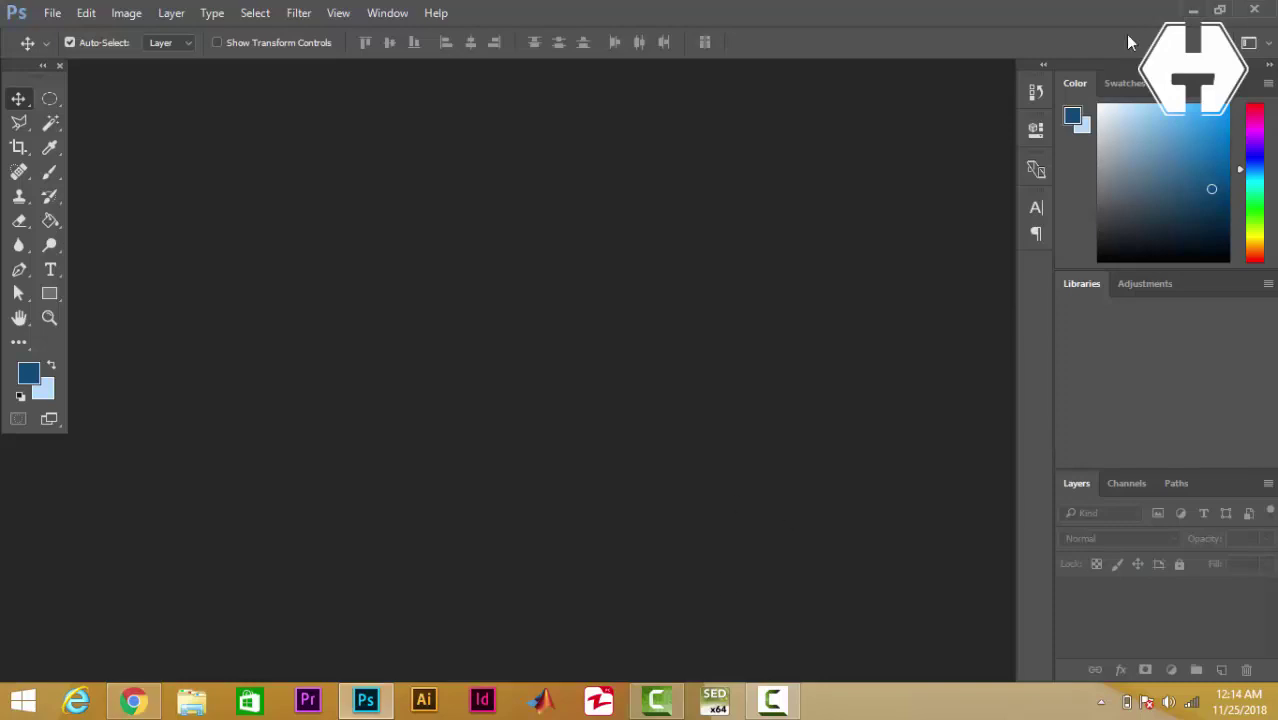
pyautogui.click(423, 700)
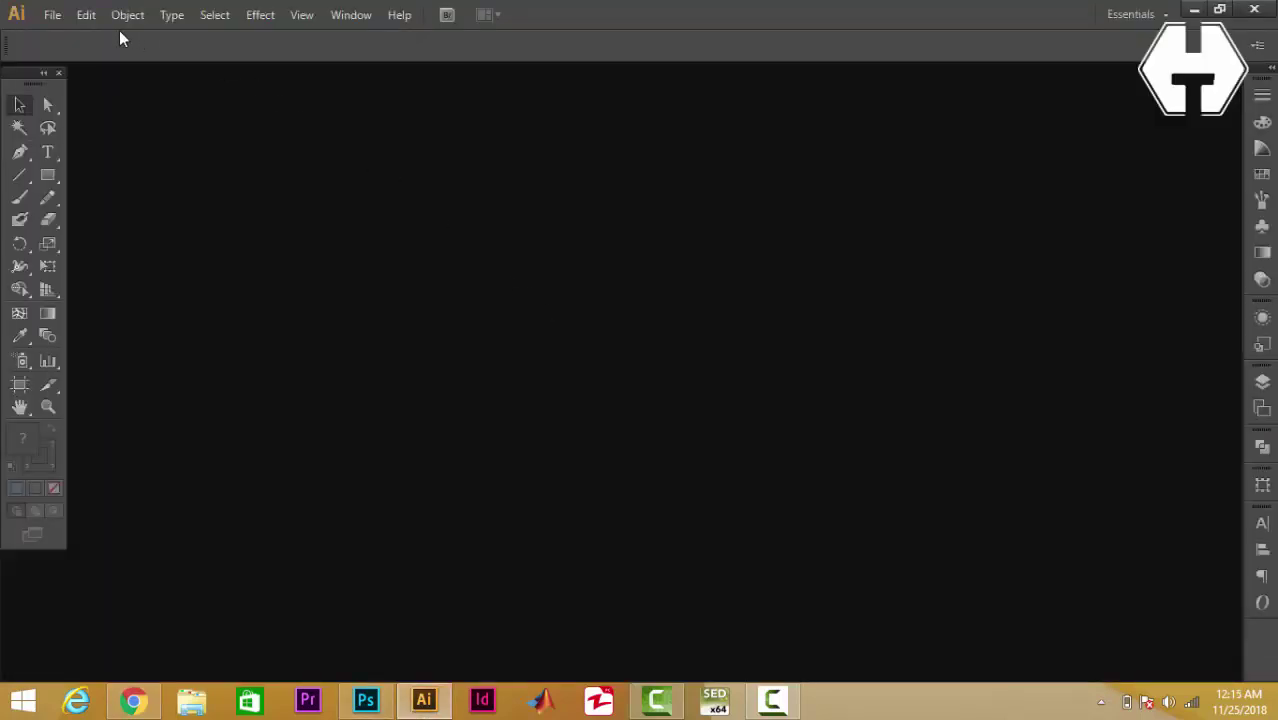
pyautogui.click(51, 16)
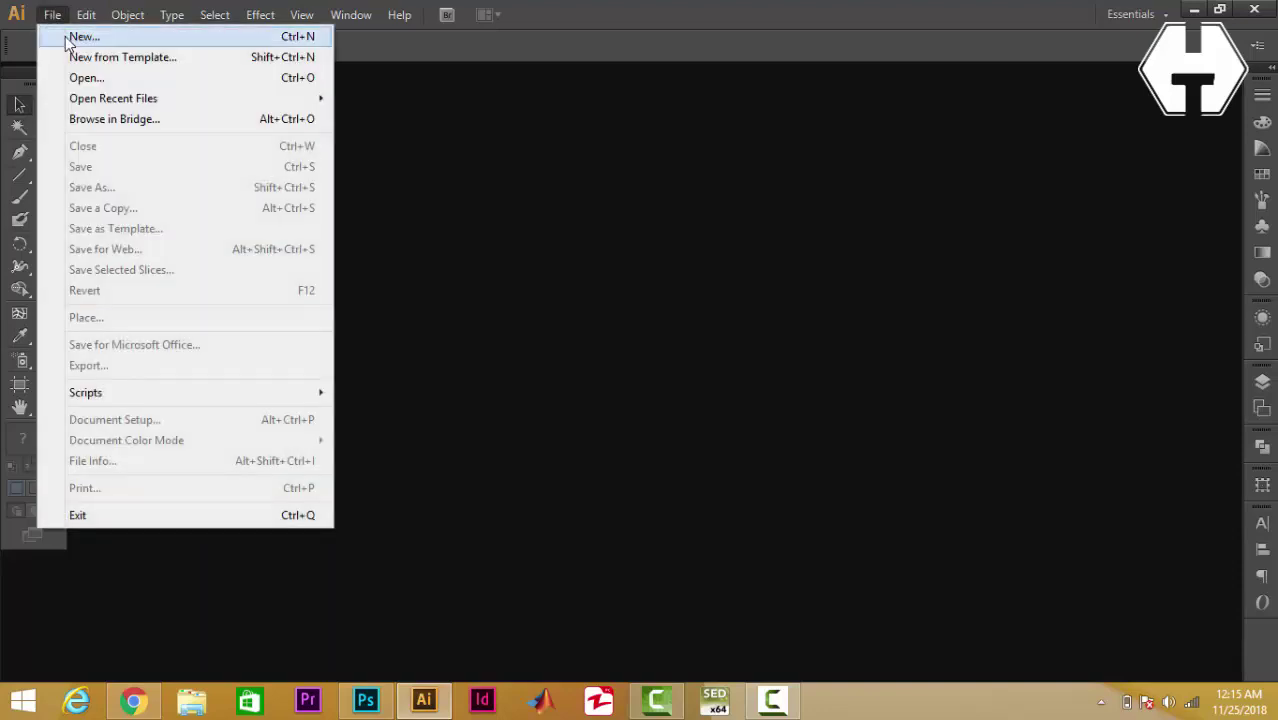
pyautogui.click(84, 84)
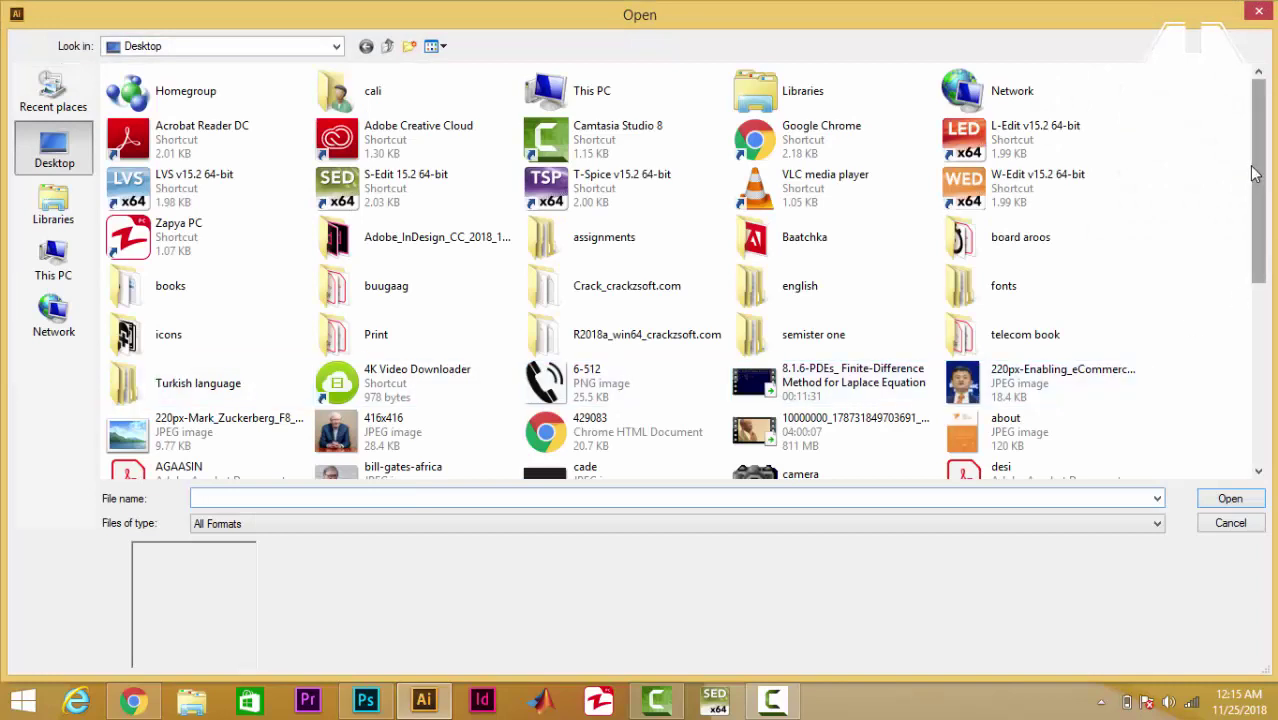
pyautogui.click(555, 378)
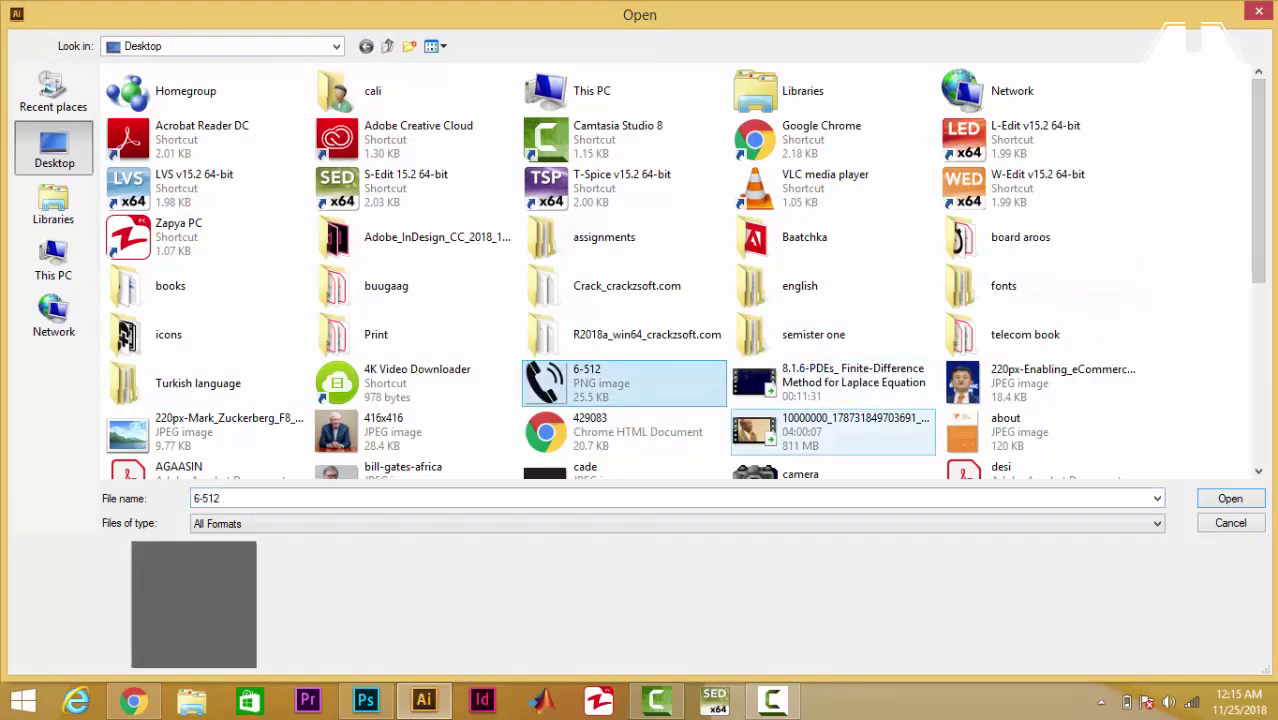
pyautogui.click(1244, 506)
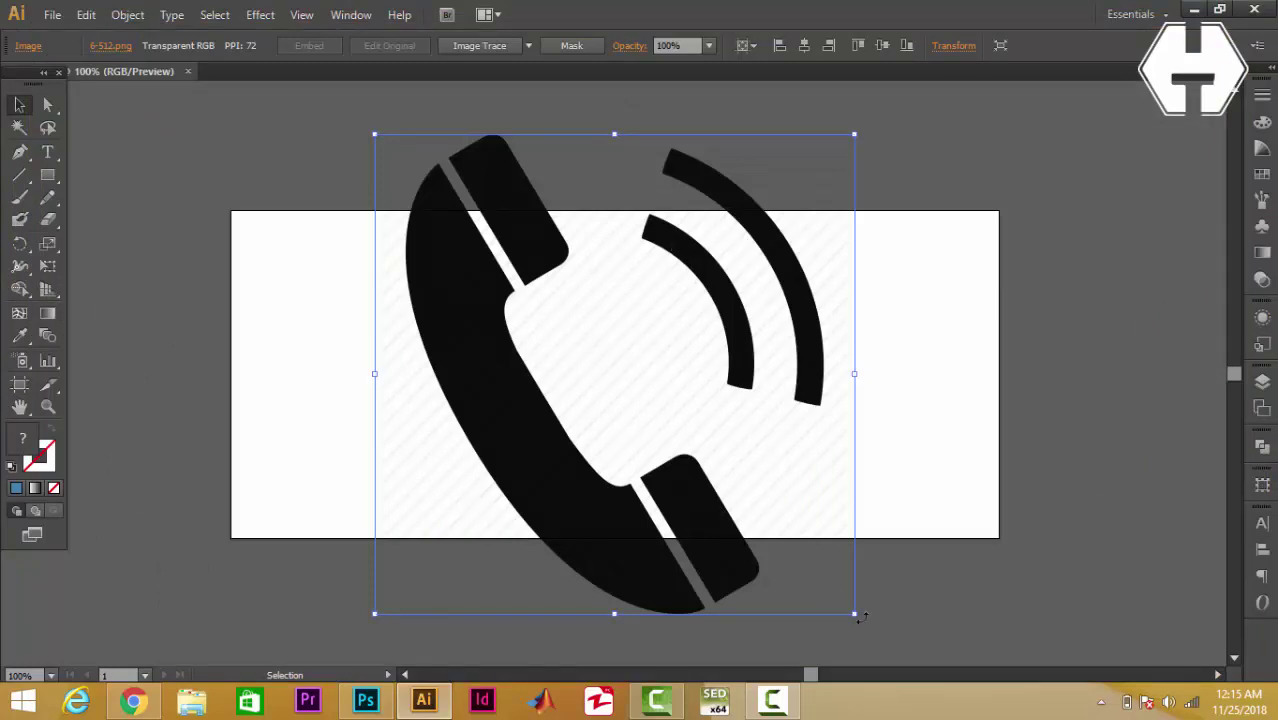
# - Scale the handset image down to about 299 × 256 px and move it inside the artboard near its centre
pyautogui.moveTo(856, 616); pyautogui.dragTo(655, 374)
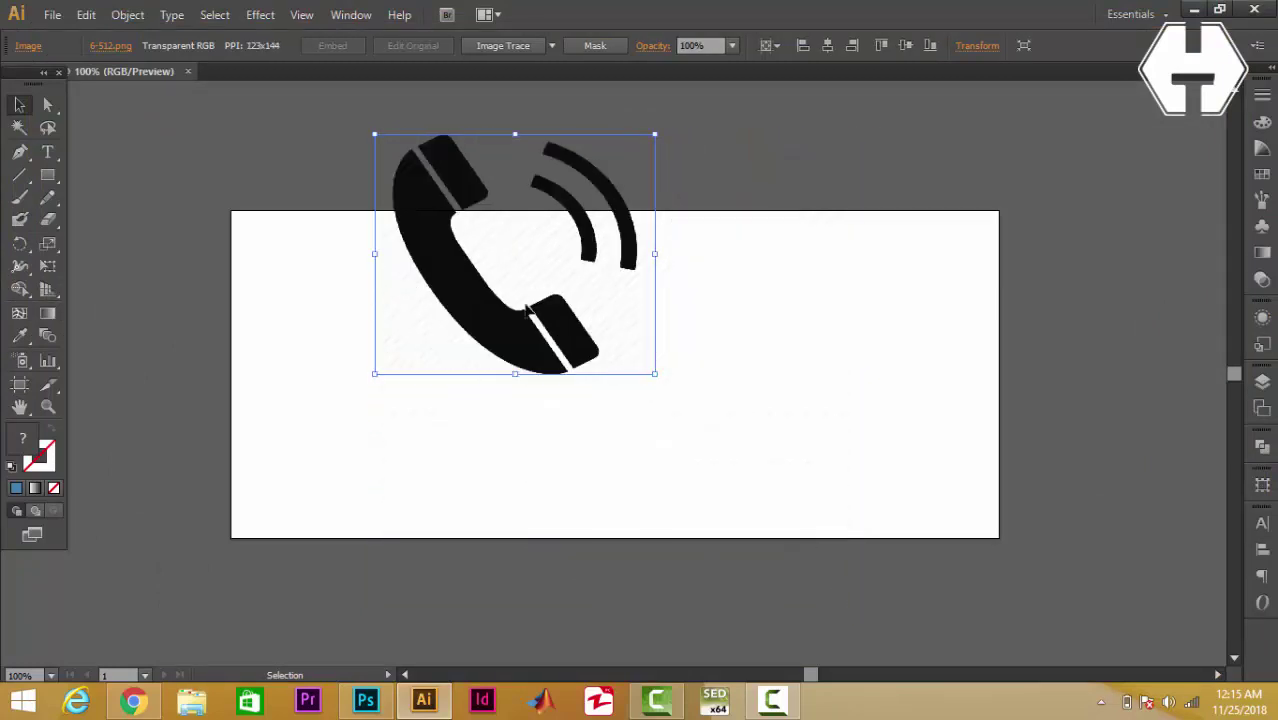
pyautogui.moveTo(484, 312); pyautogui.dragTo(551, 442)
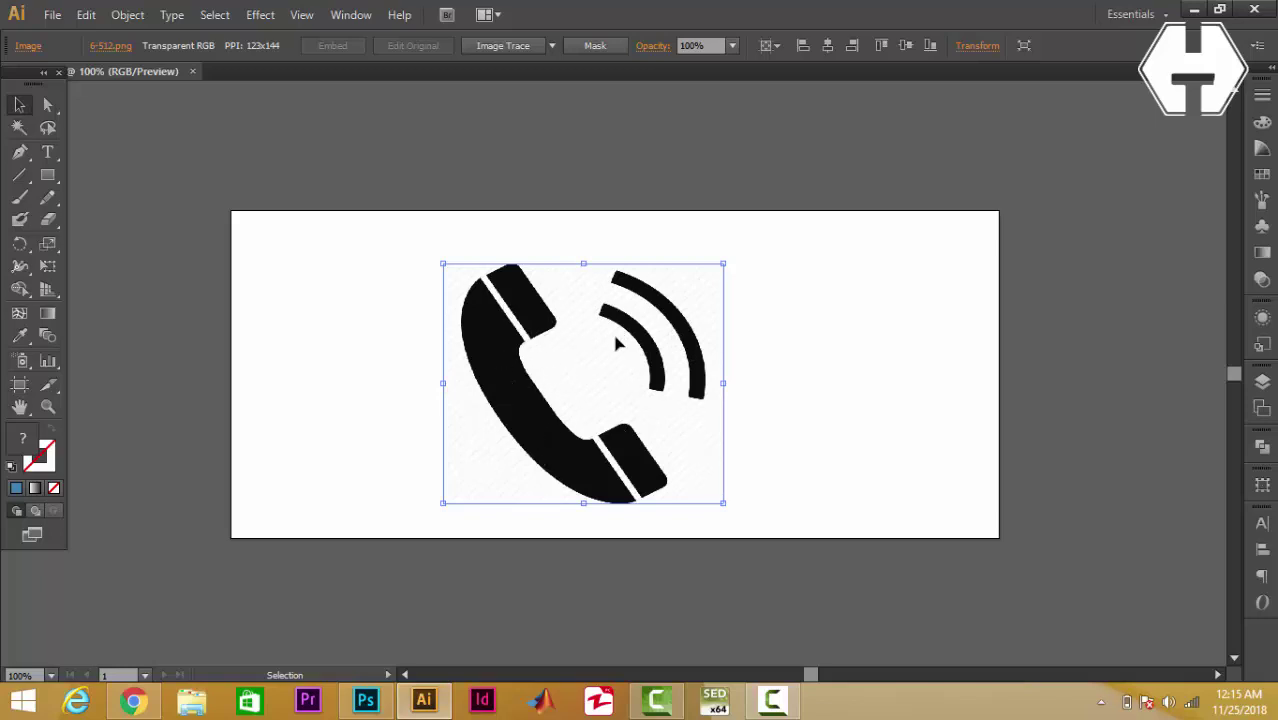
pyautogui.moveTo(617, 343); pyautogui.dragTo(500, 325)
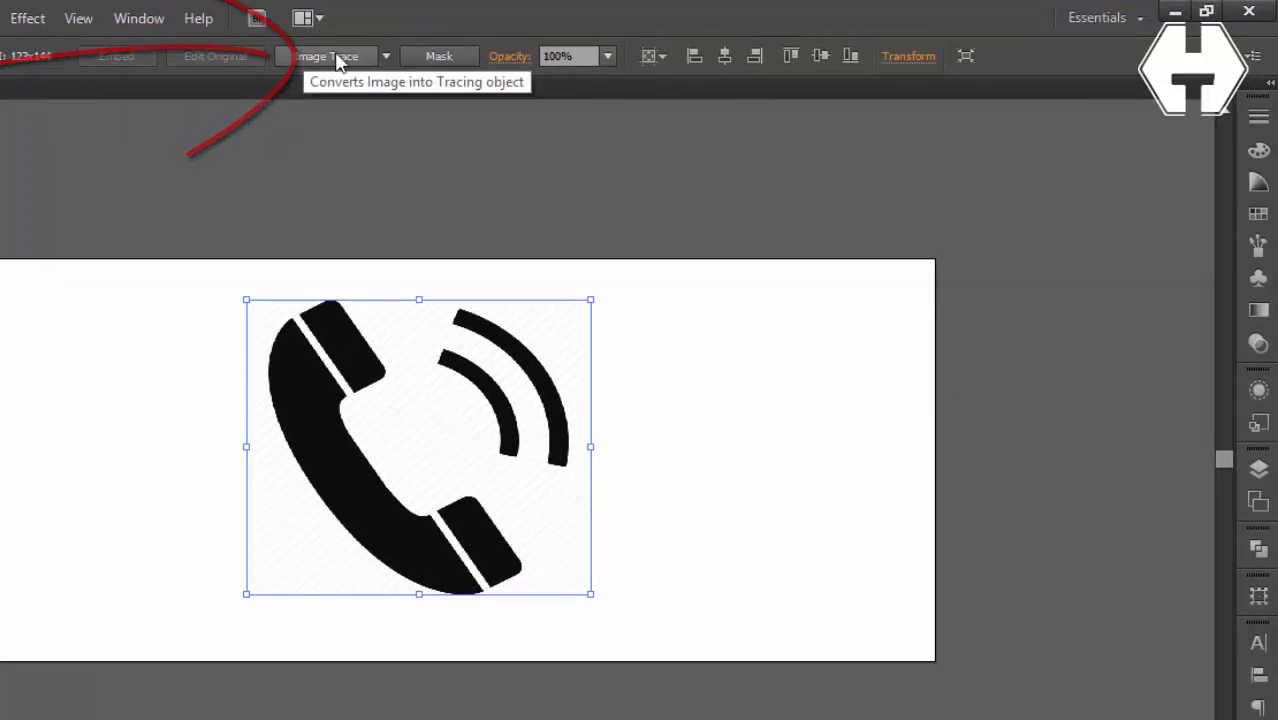
# - Convert the handset image to vector paths with Image Trace using the Default preset and expand the tracing result
pyautogui.click(386, 56)
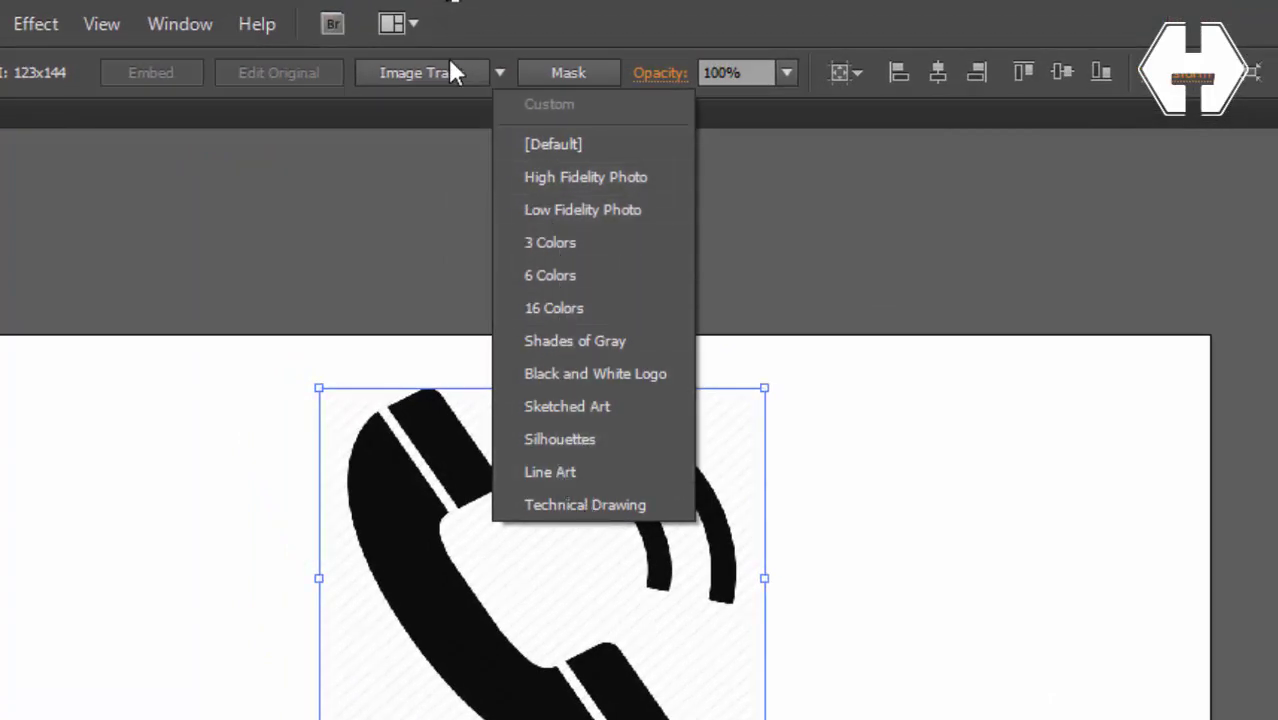
pyautogui.click(416, 76)
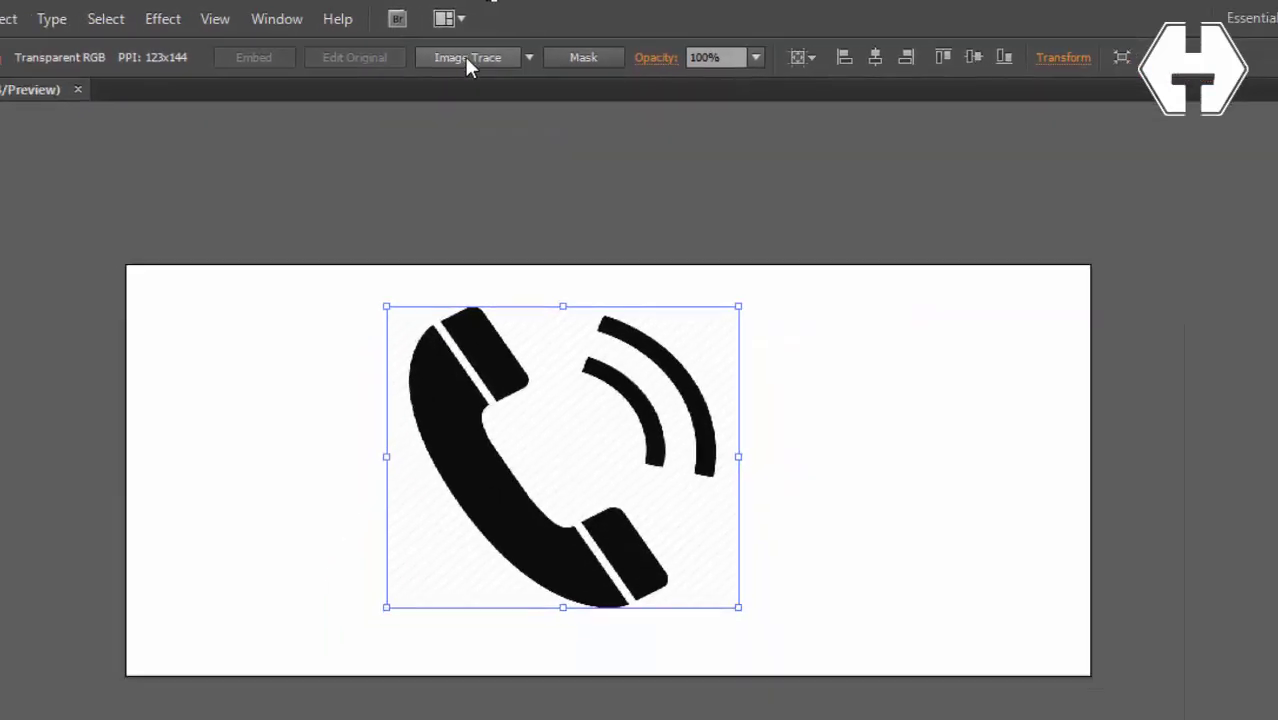
pyautogui.click(464, 56)
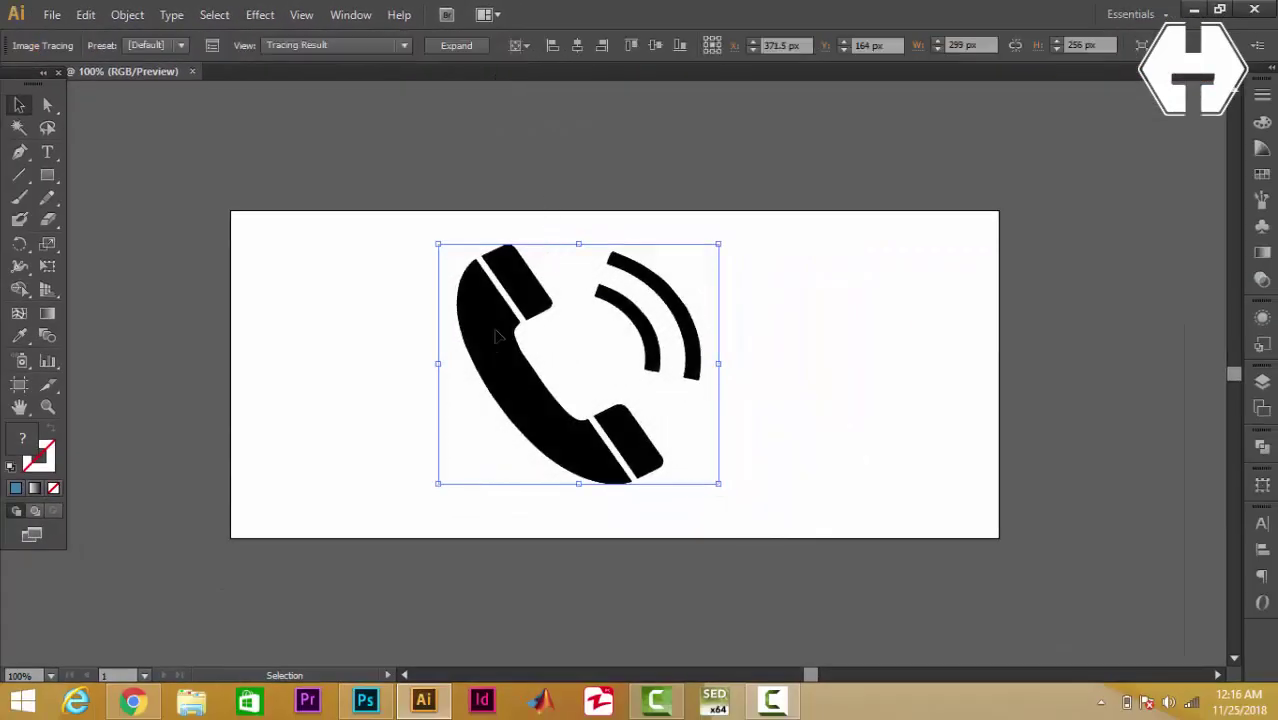
pyautogui.click(455, 46)
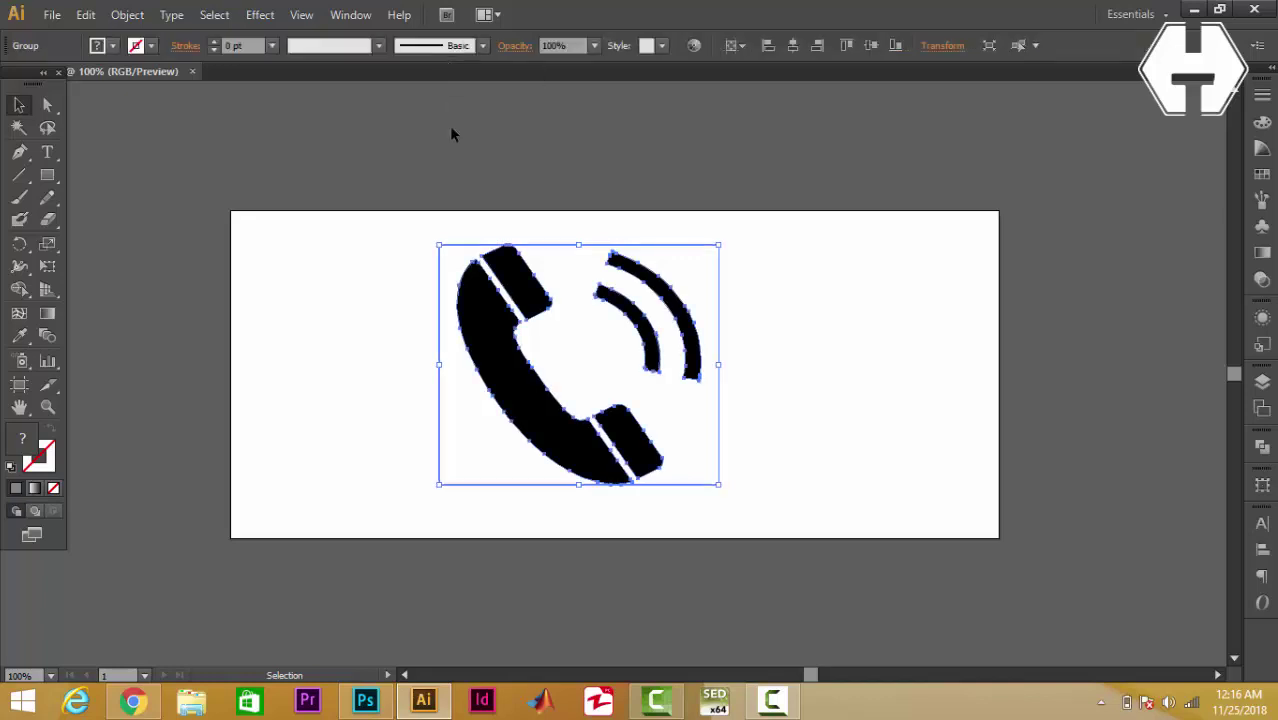
# - Ungroup the expanded tracing, pull the white background compound path away from the black icon and delete it
pyautogui.rightClick(524, 402)
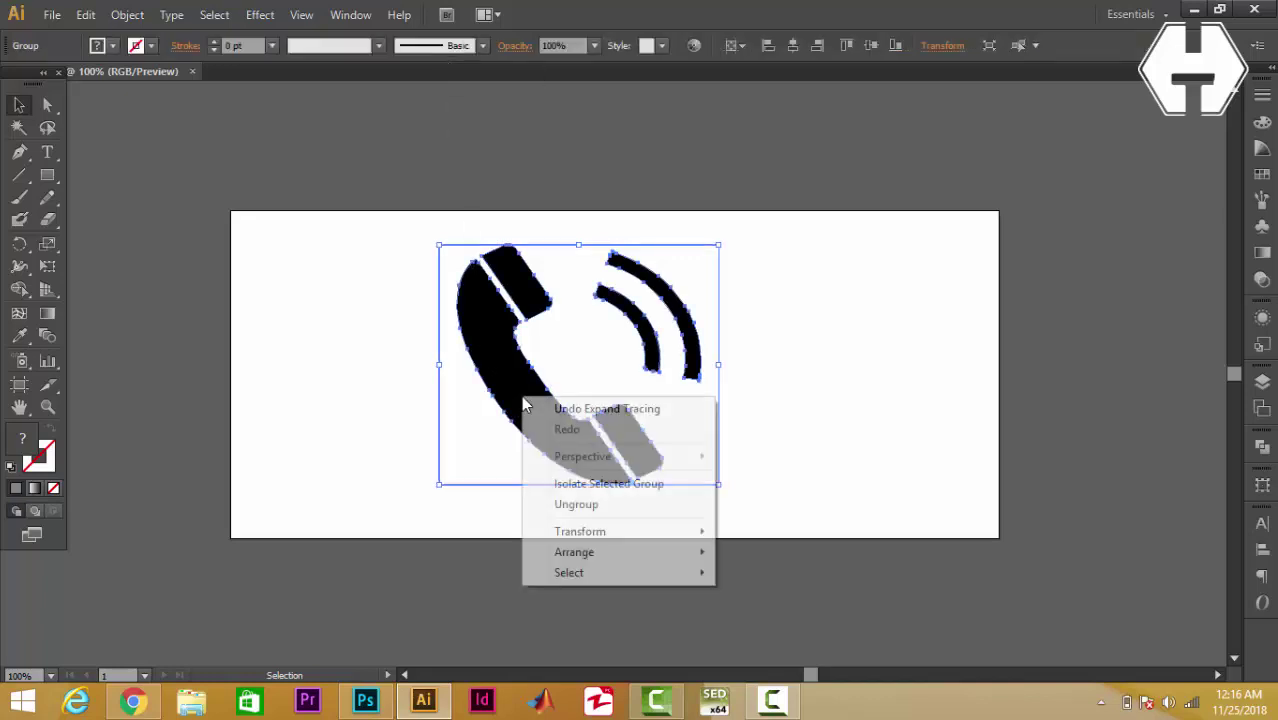
pyautogui.click(576, 505)
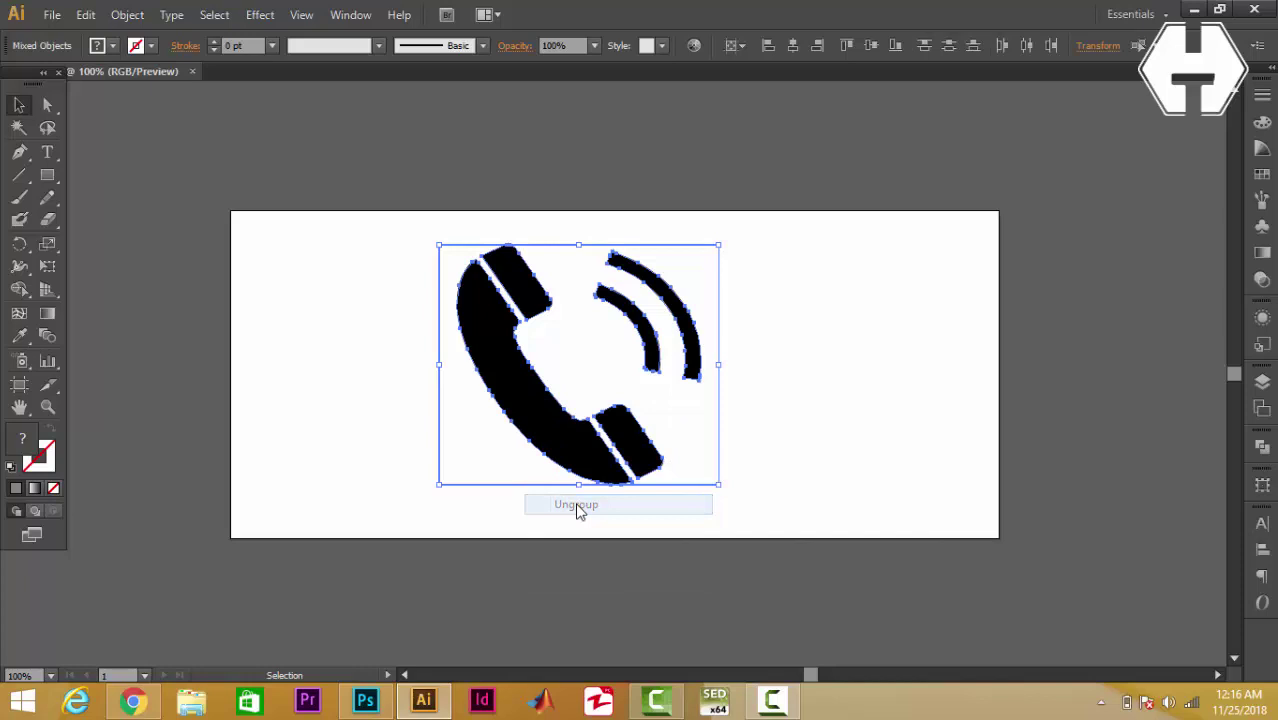
pyautogui.click(797, 349)
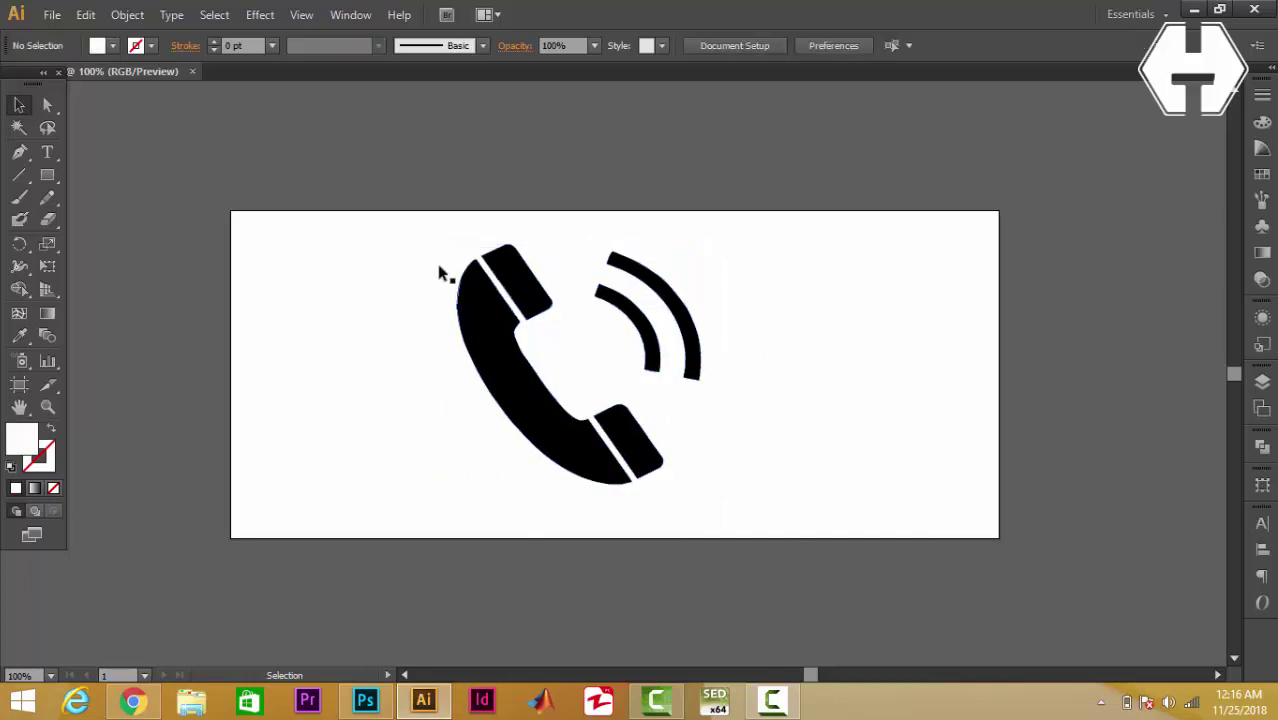
pyautogui.moveTo(438, 284); pyautogui.dragTo(438, 296)
pyautogui.moveTo(441, 403); pyautogui.dragTo(474, 326)
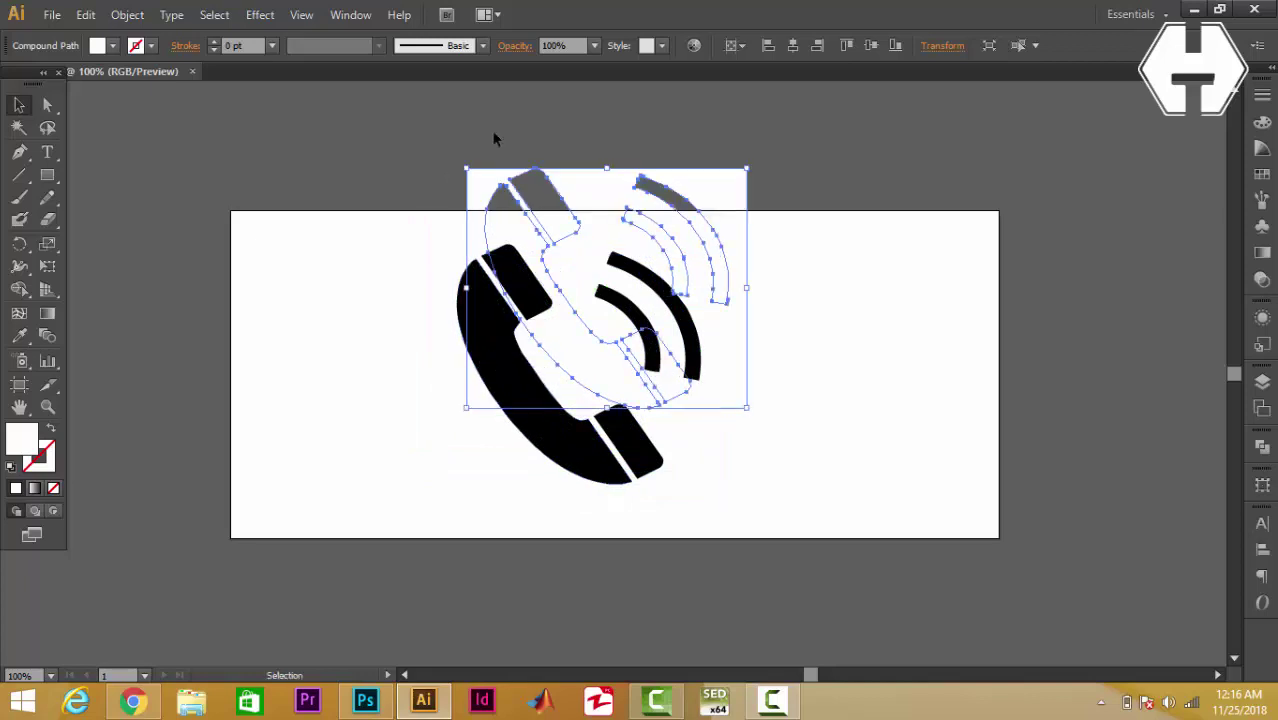
pyautogui.moveTo(555, 200); pyautogui.dragTo(270, 172)
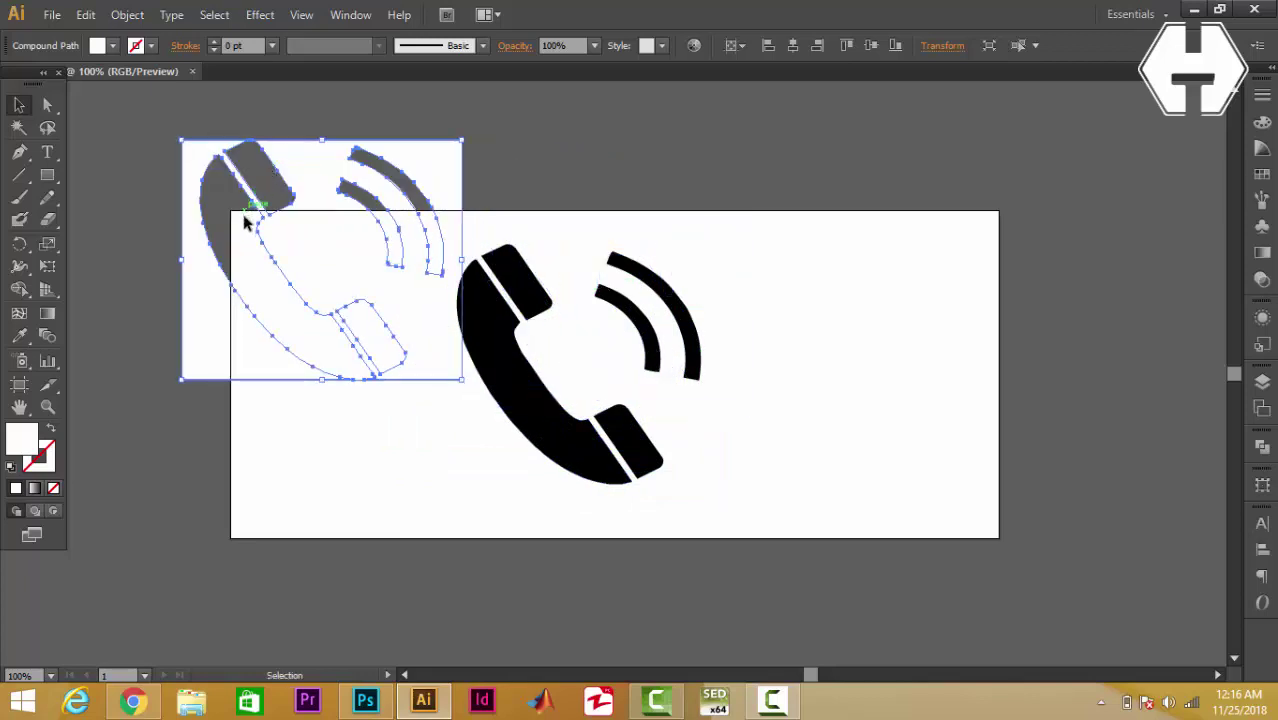
pyautogui.press('Delete')
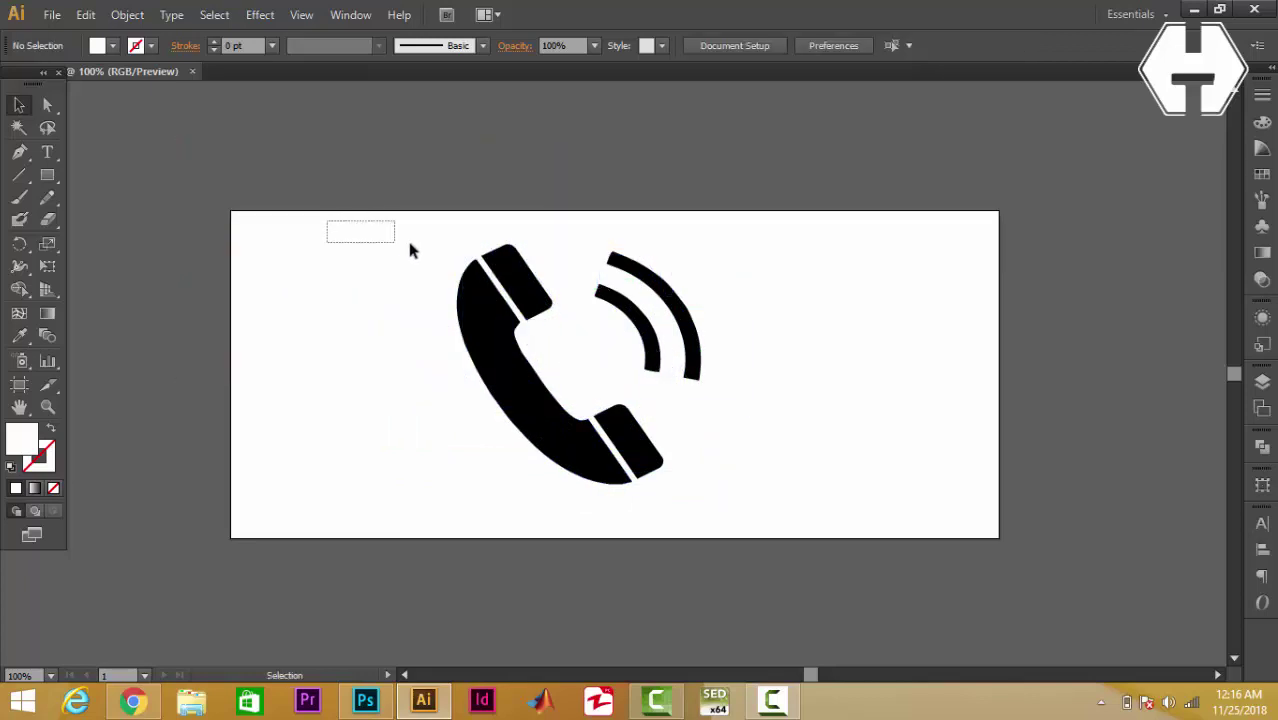
# - Select all paths of the traced call icon and choose the red D80909 as their fill colour
pyautogui.moveTo(410, 243); pyautogui.dragTo(710, 457)
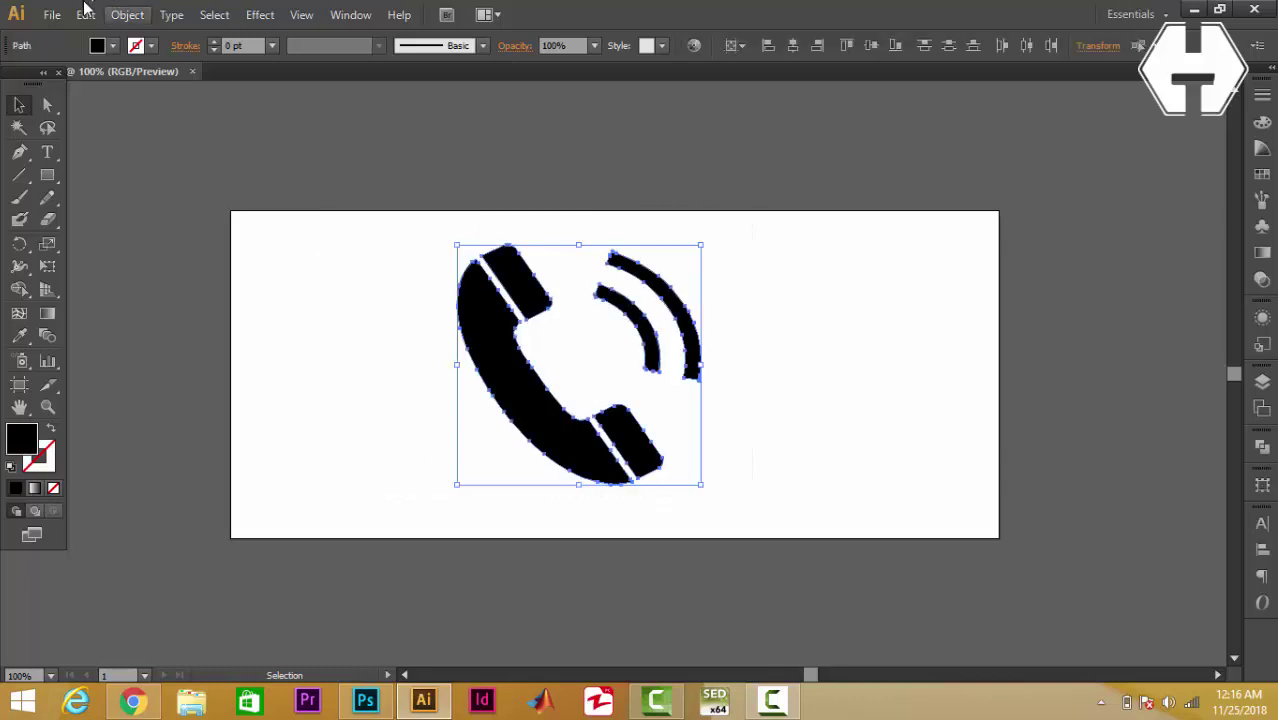
pyautogui.click(111, 46)
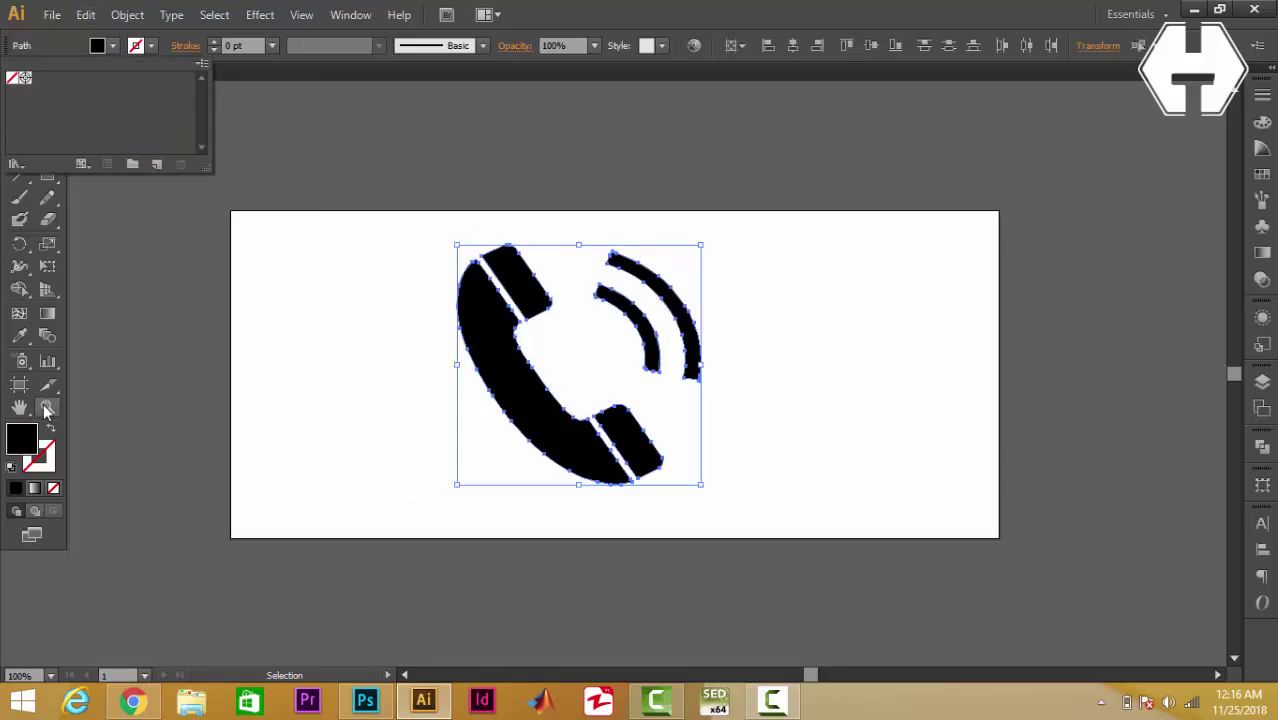
pyautogui.doubleClick(22, 438)
pyautogui.click(620, 265)
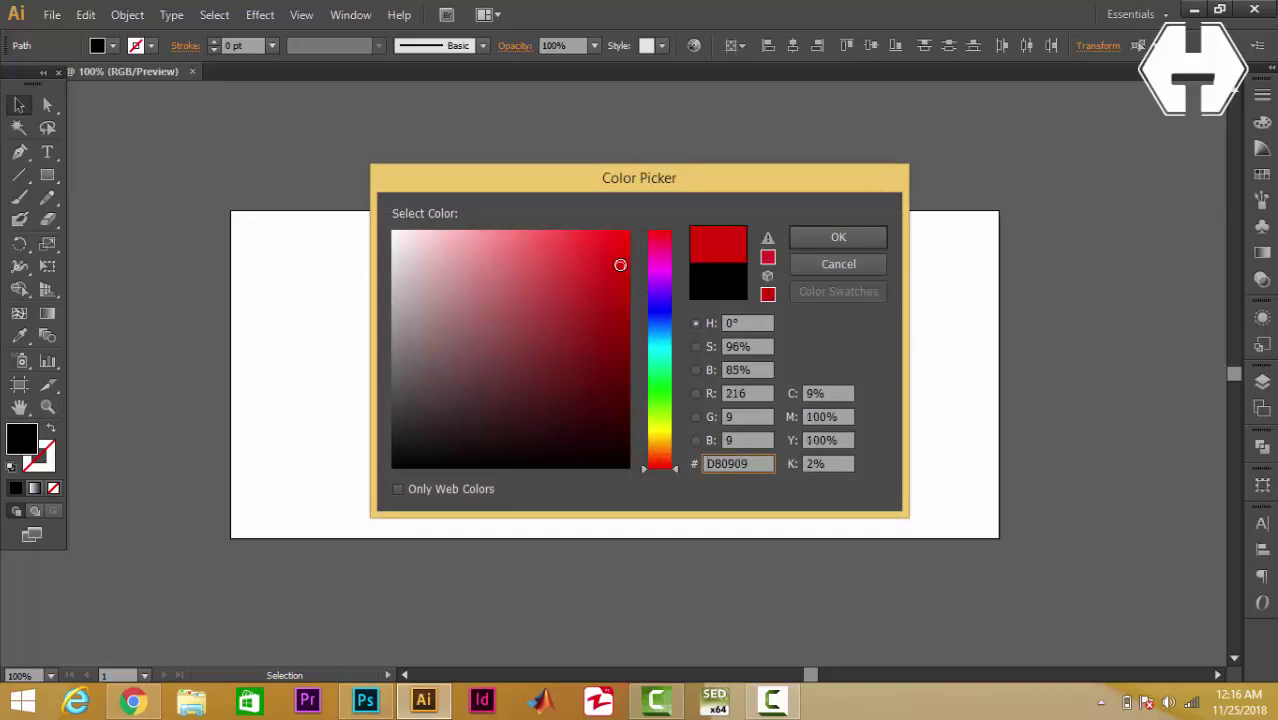
pyautogui.click(833, 238)
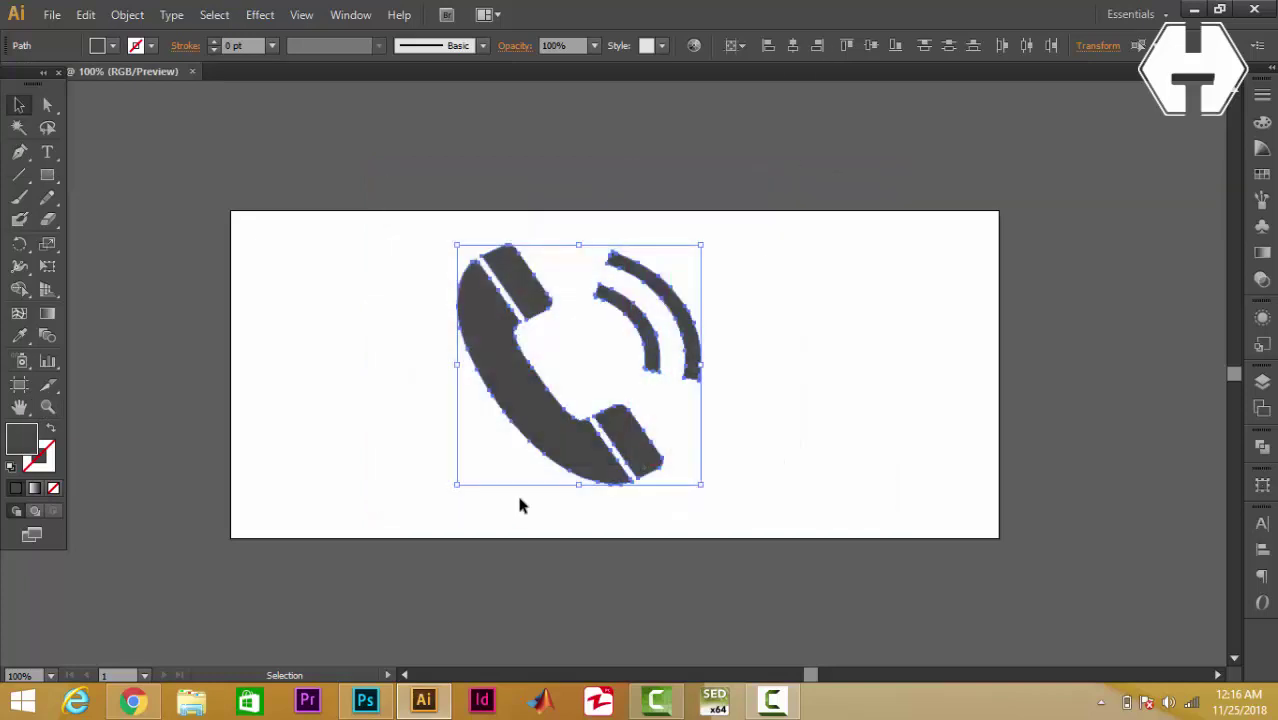
pyautogui.click(762, 240)
pyautogui.moveTo(760, 515); pyautogui.dragTo(292, 172)
pyautogui.click(318, 263)
pyautogui.click(494, 367)
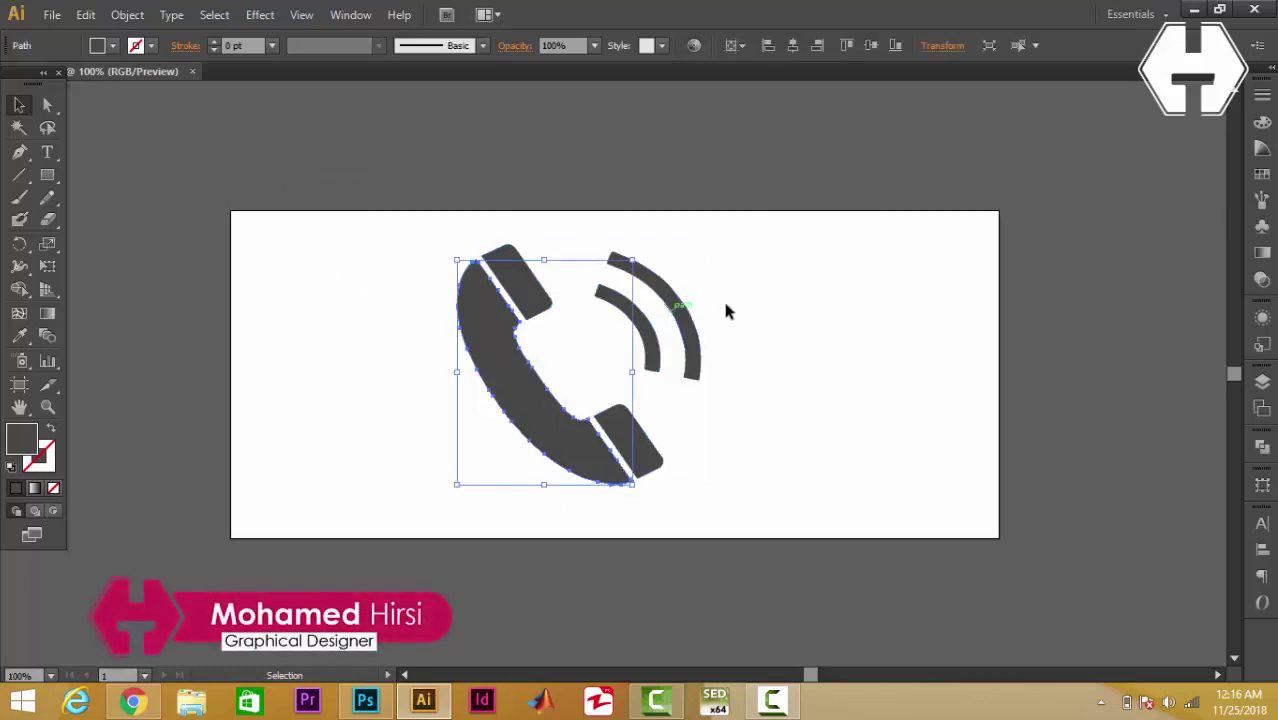
pyautogui.click(751, 302)
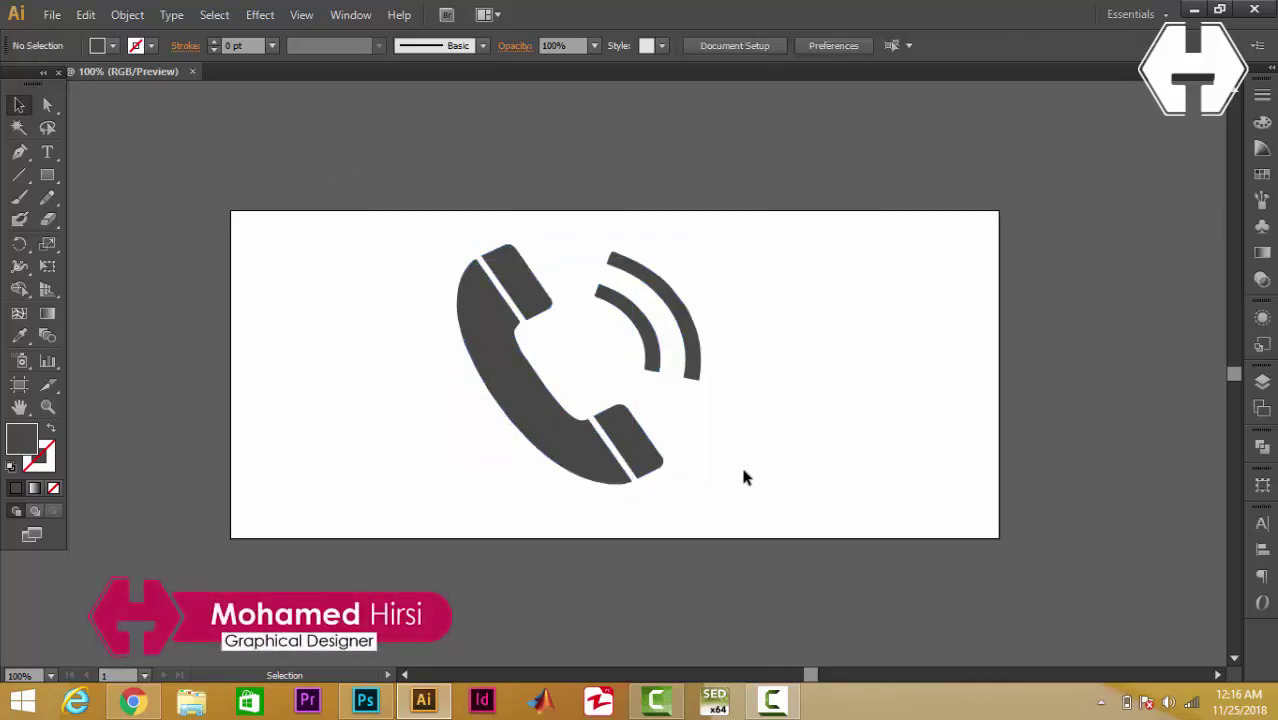
pyautogui.moveTo(743, 477); pyautogui.dragTo(378, 162)
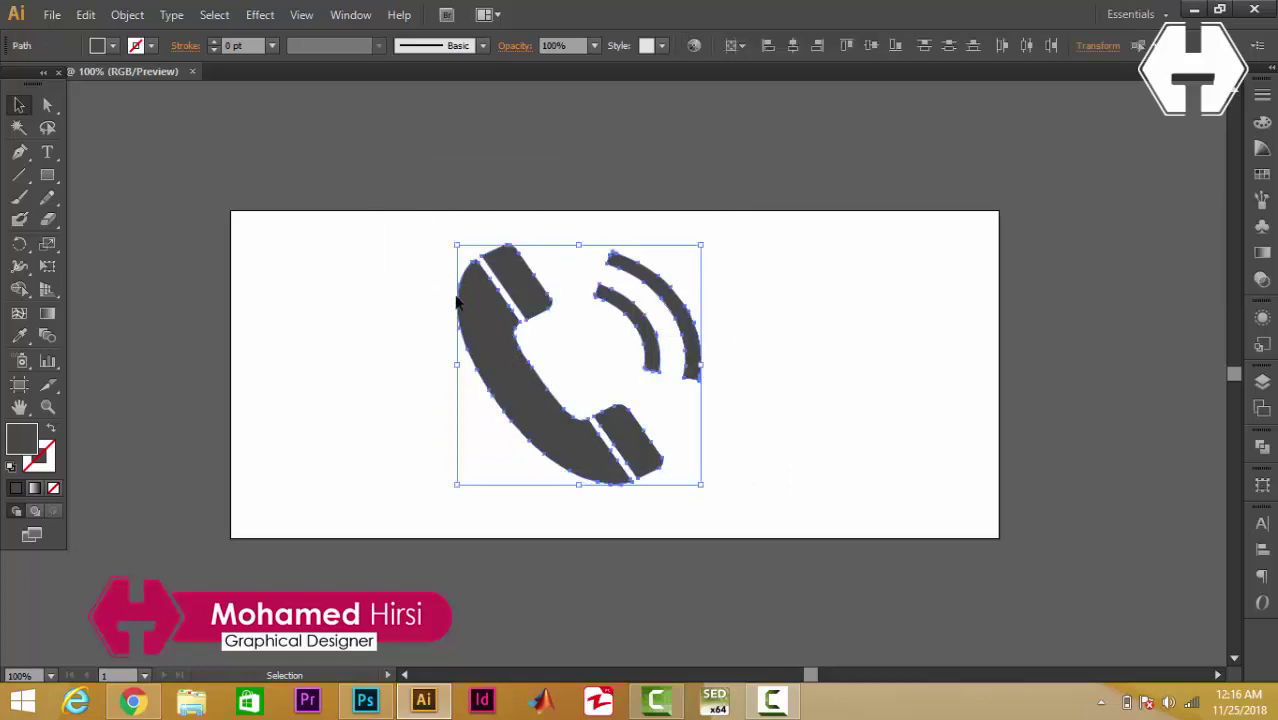
pyautogui.click(373, 317)
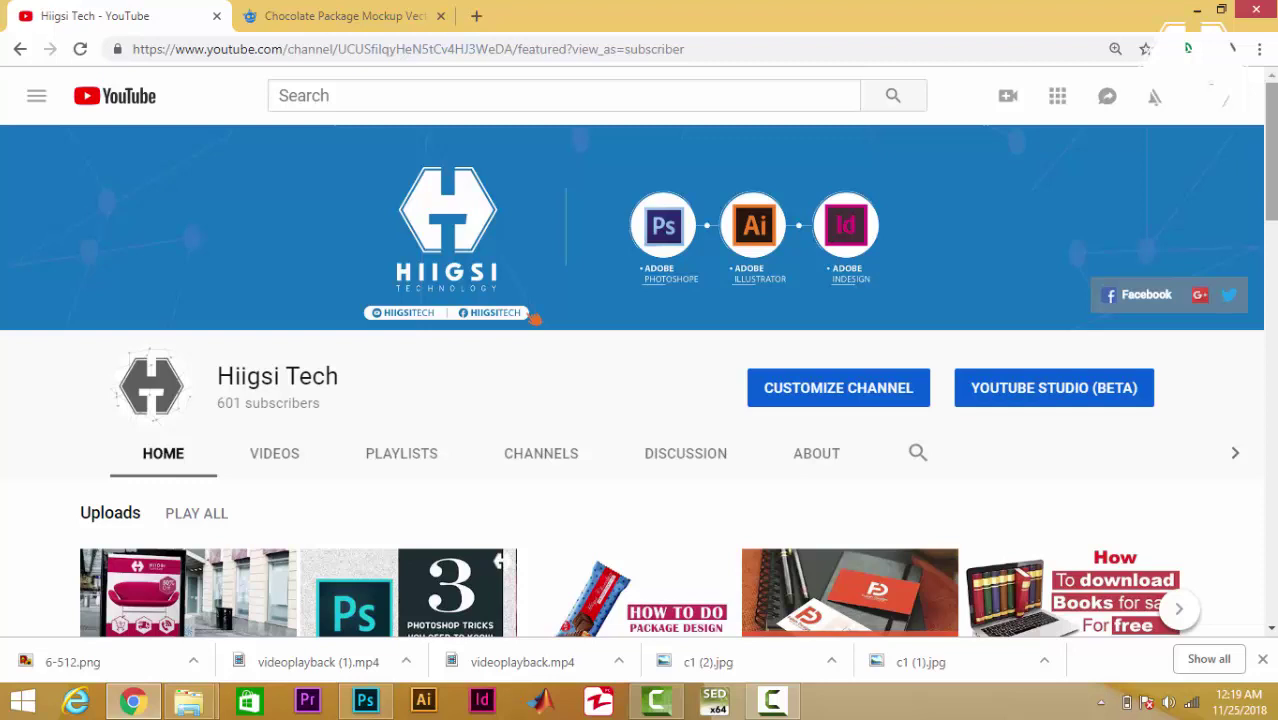
# - Look through the uploaded videos on the Hiigsi Tech YouTube channel page in Chrome
pyautogui.scroll(-2, 6, 445)
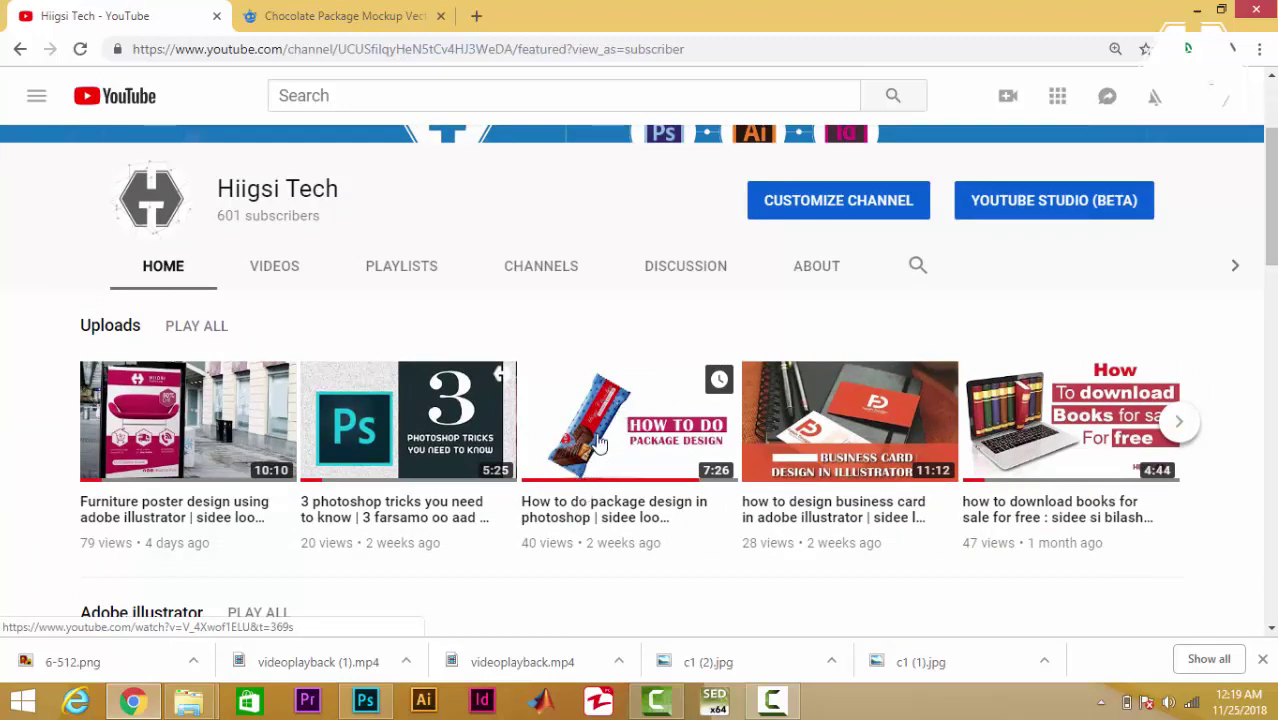
pyautogui.scroll(-1, 610, 425)
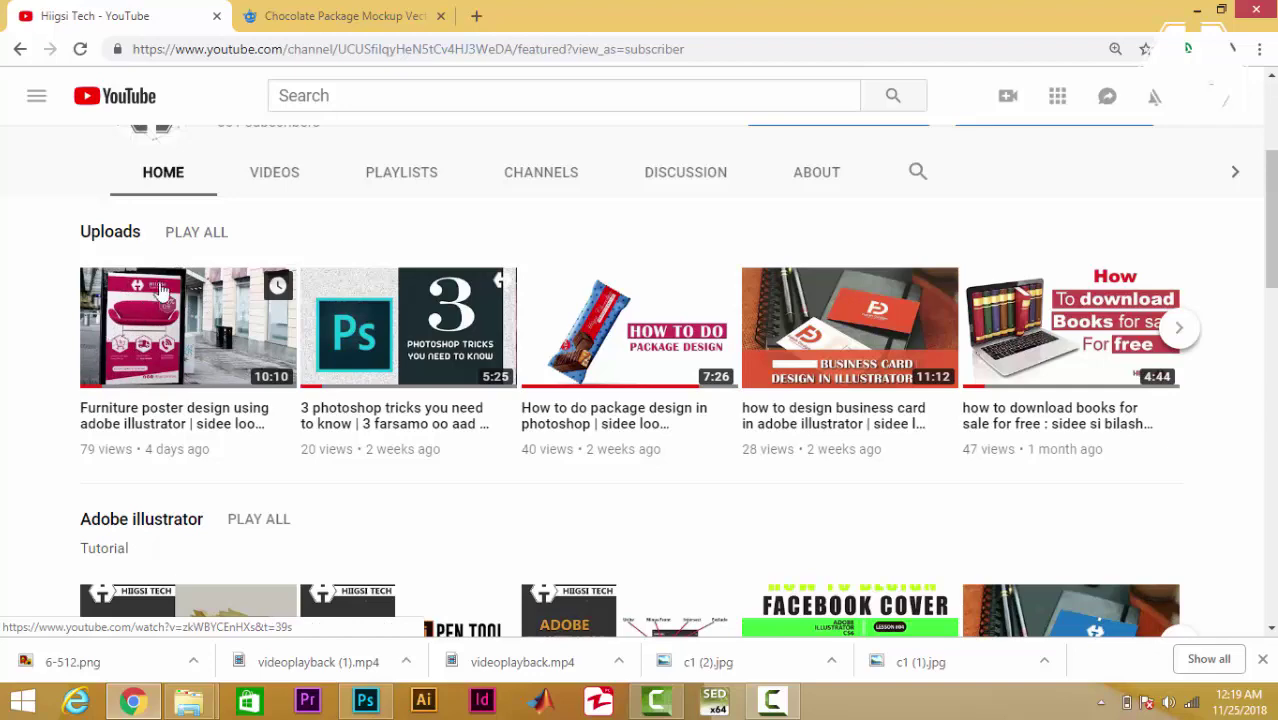
pyautogui.scroll(-1, 140, 345)
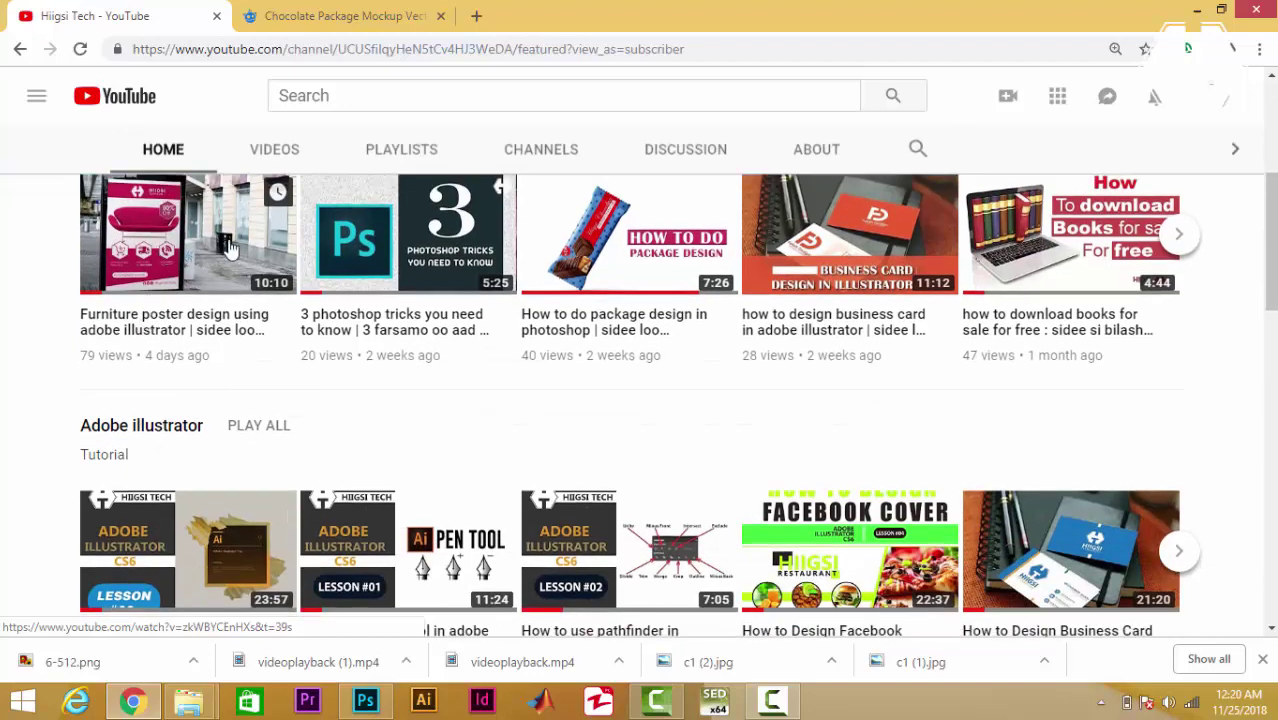
pyautogui.scroll(1, 185, 256)
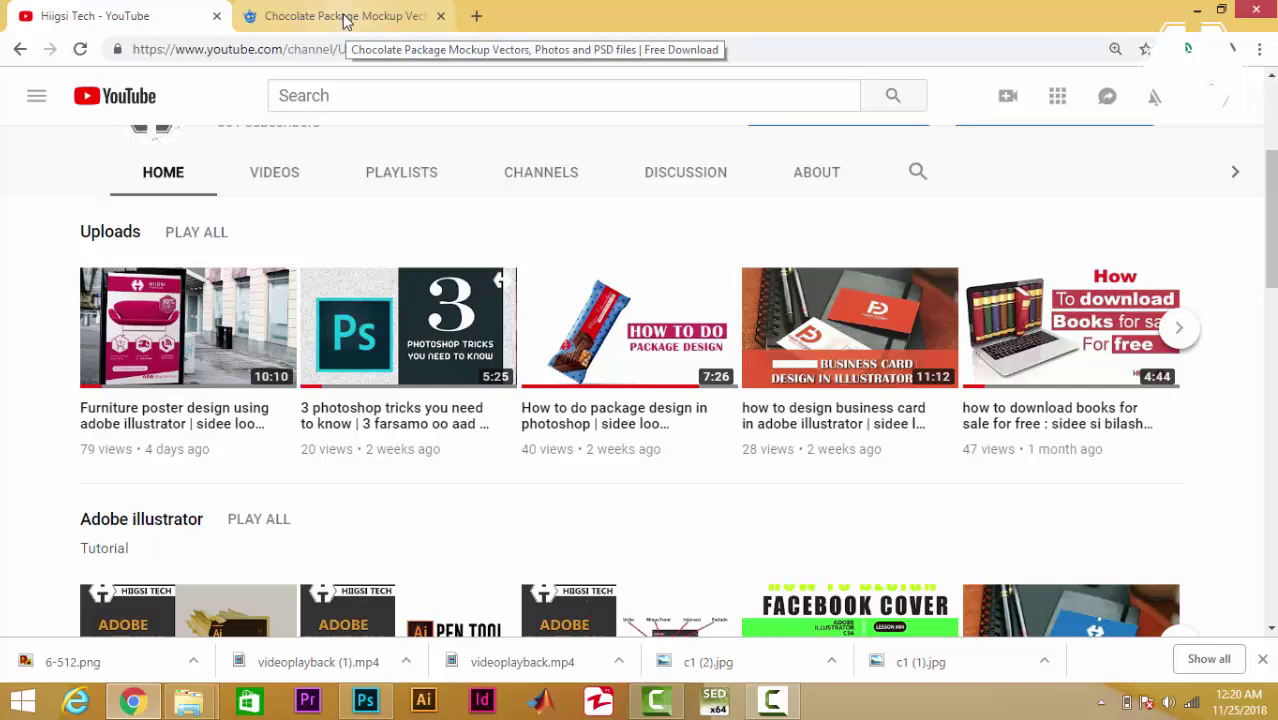
# - Open freepik.com in a new browser tab
pyautogui.click(476, 19)
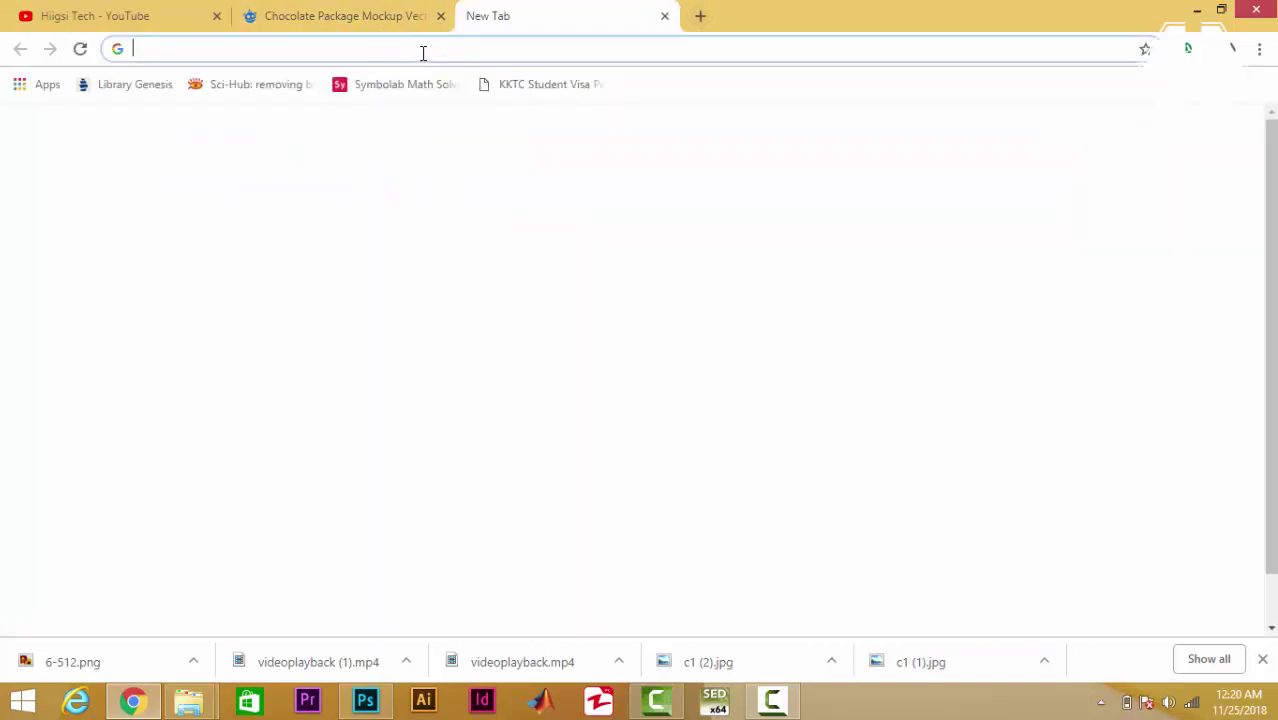
pyautogui.write('freepik.com')
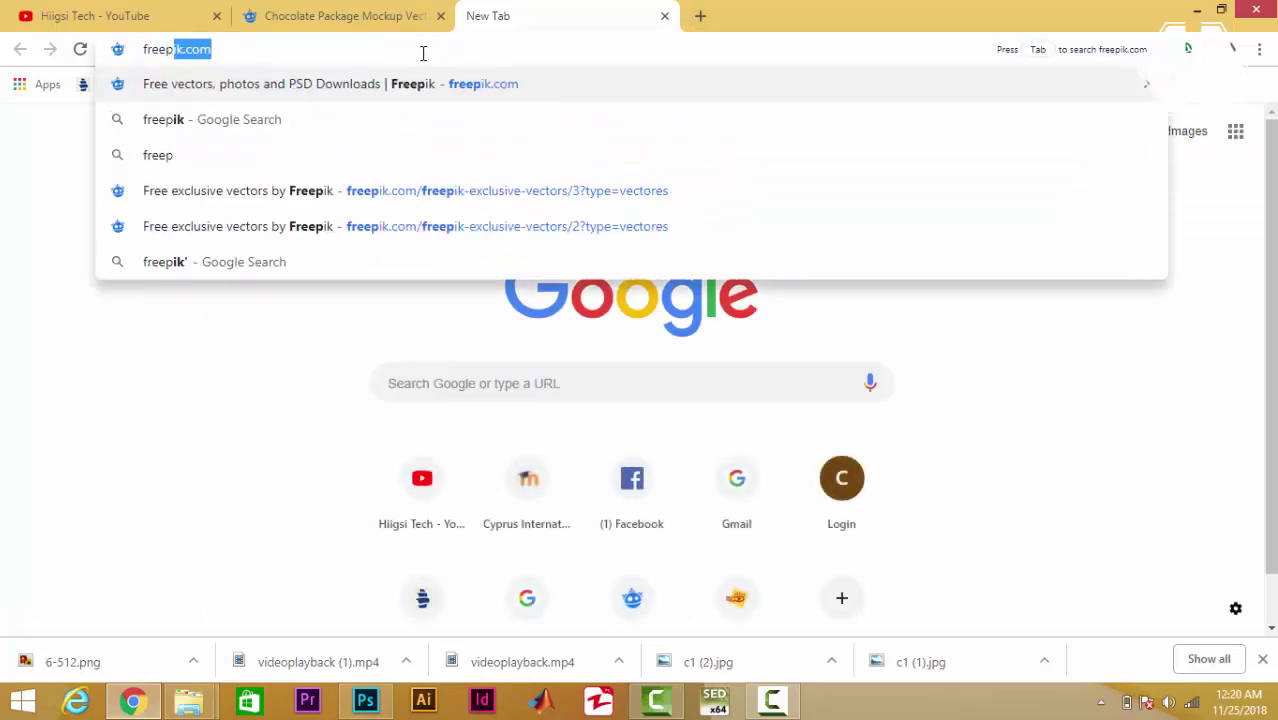
pyautogui.press('Return')
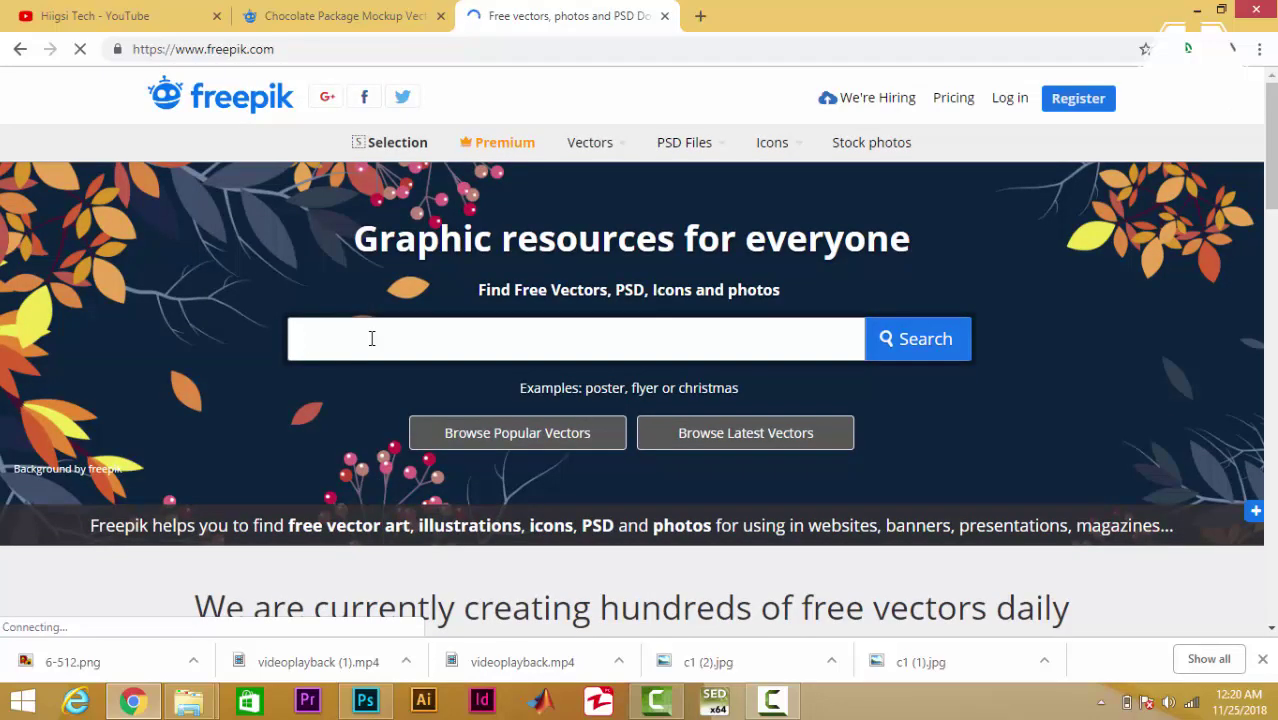
# - Search Freepik for "chocolate mockup"
pyautogui.click(371, 338)
pyautogui.write('chok')
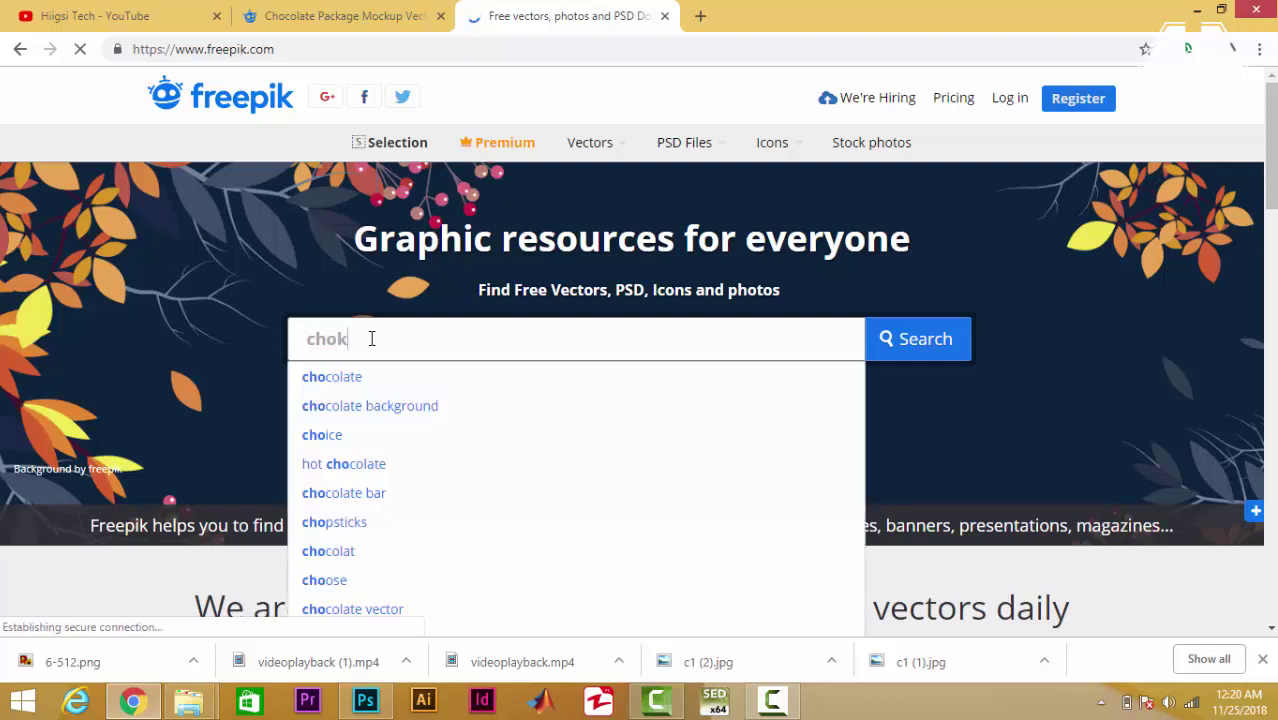
pyautogui.press('BackSpace')
pyautogui.write('co')
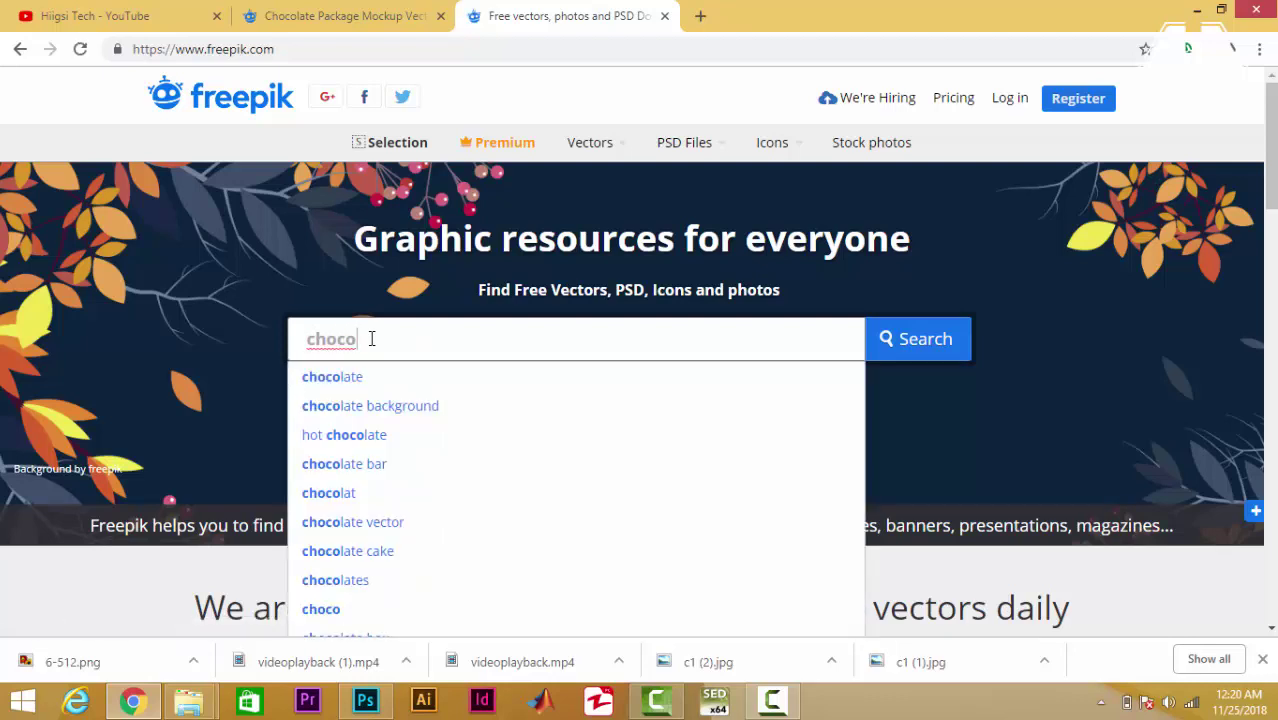
pyautogui.press('Down')
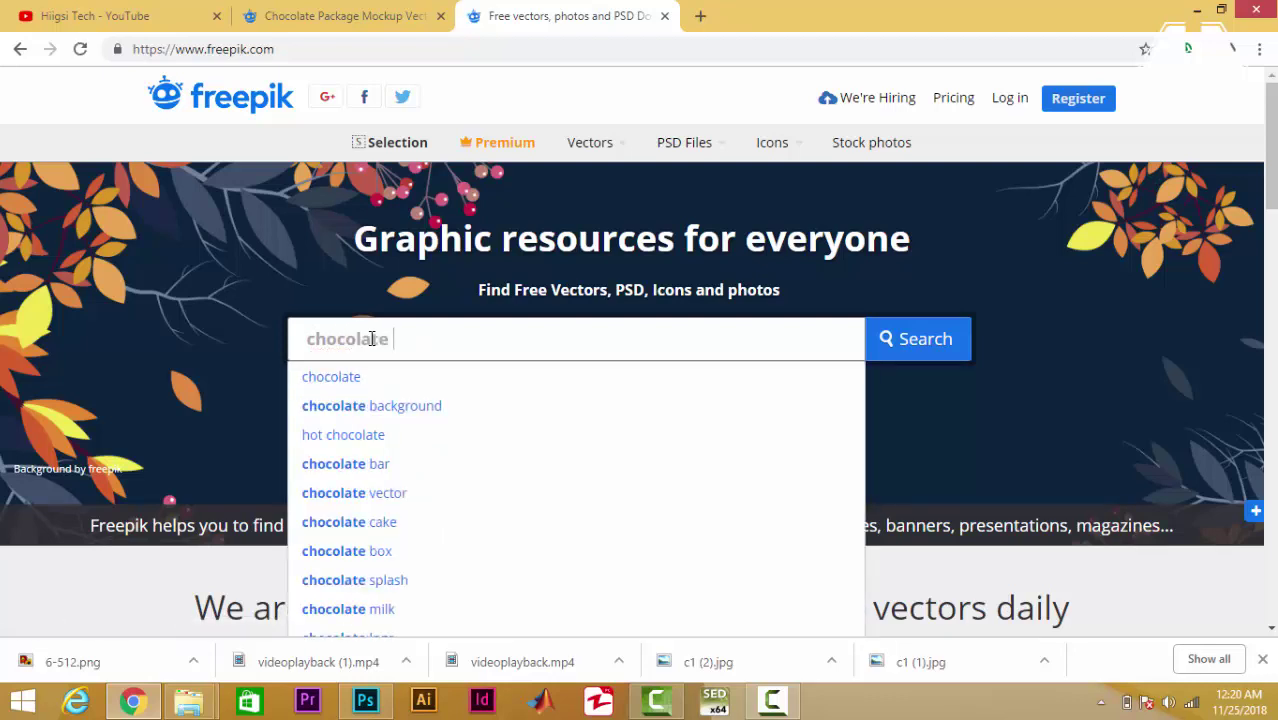
pyautogui.write('mockup')
pyautogui.press('Return')
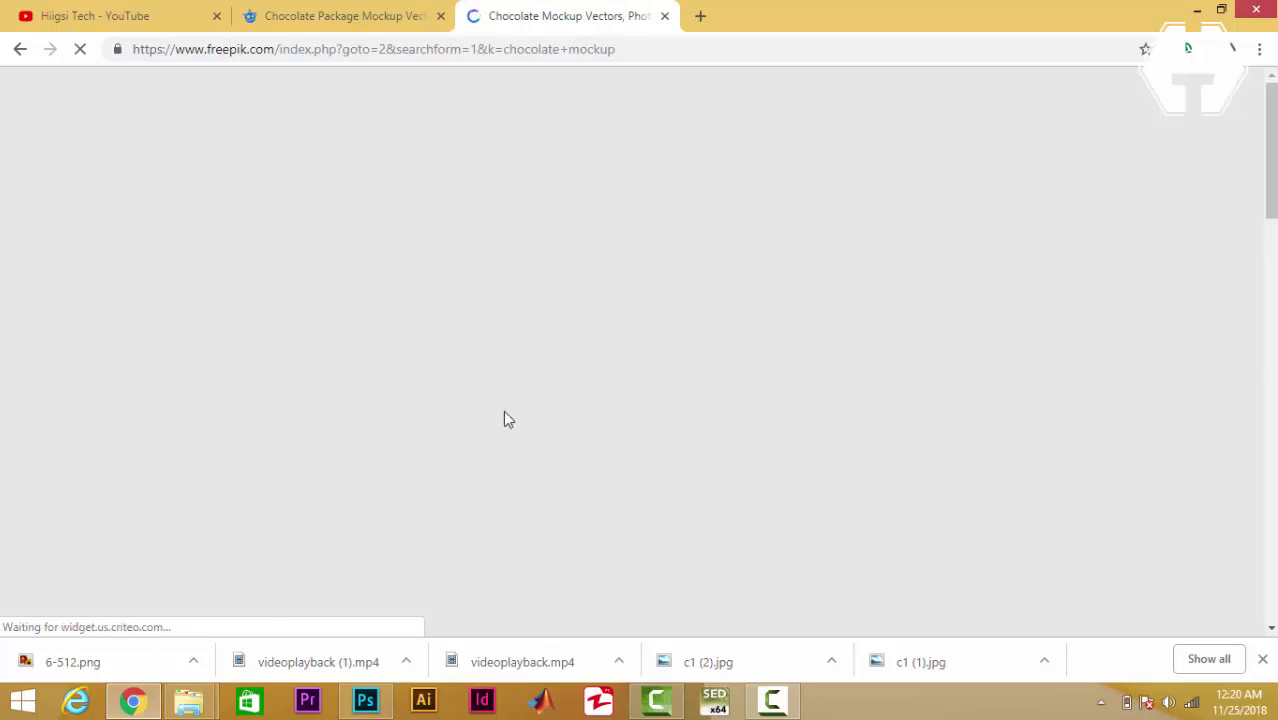
# - Go to the already open Chocolate Package Mockup results and look through the packaging graphics
pyautogui.click(390, 14)
pyautogui.scroll(-2, 297, 460)
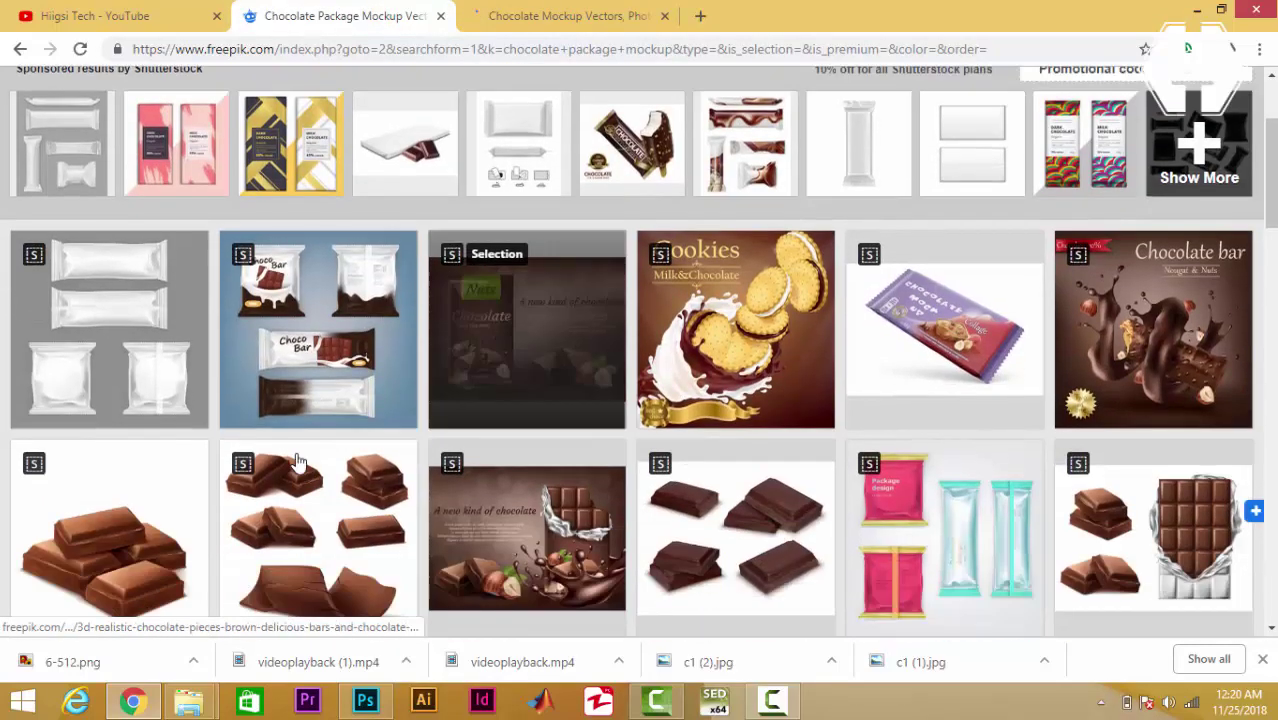
pyautogui.scroll(-5, 596, 340)
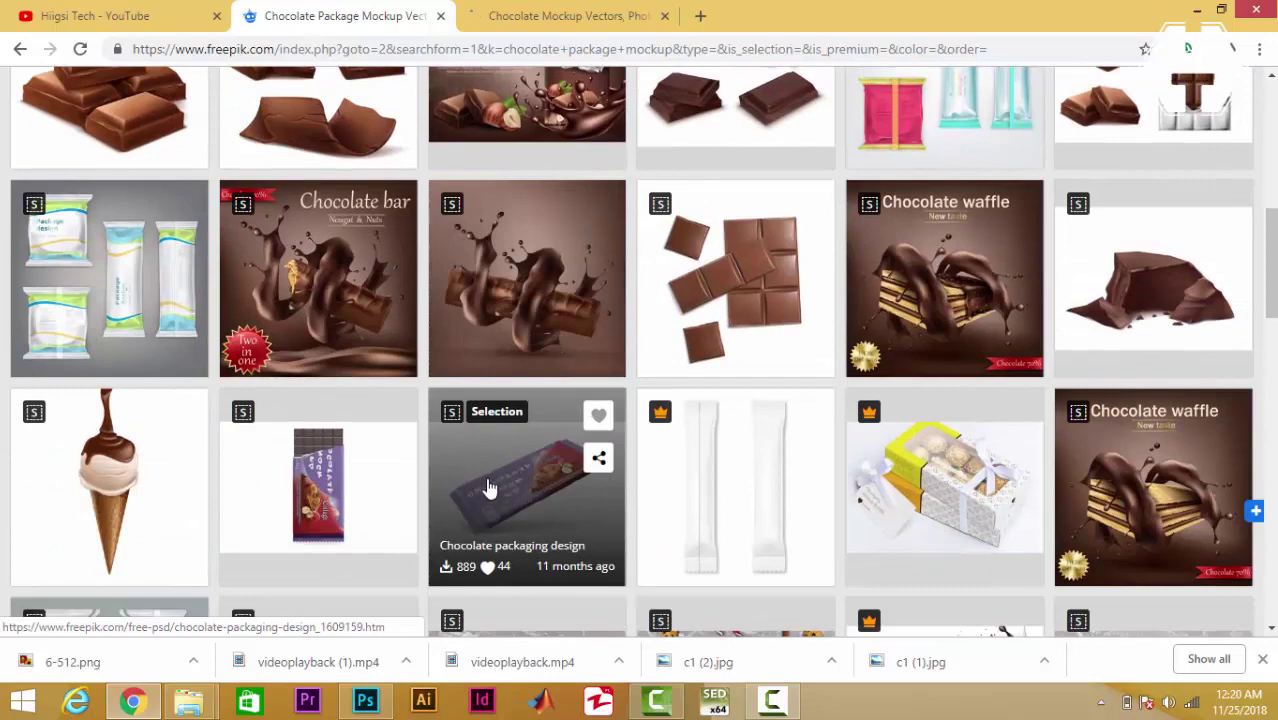
pyautogui.scroll(2, 487, 465)
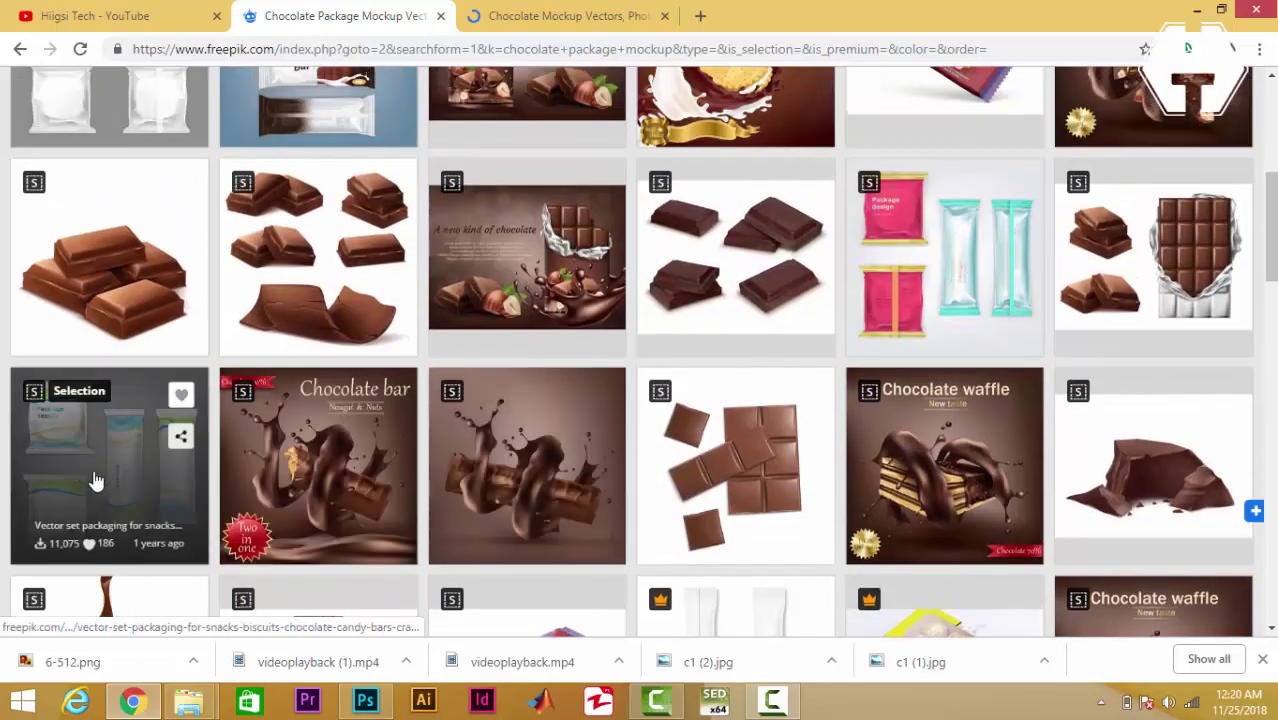
pyautogui.scroll(4, 135, 453)
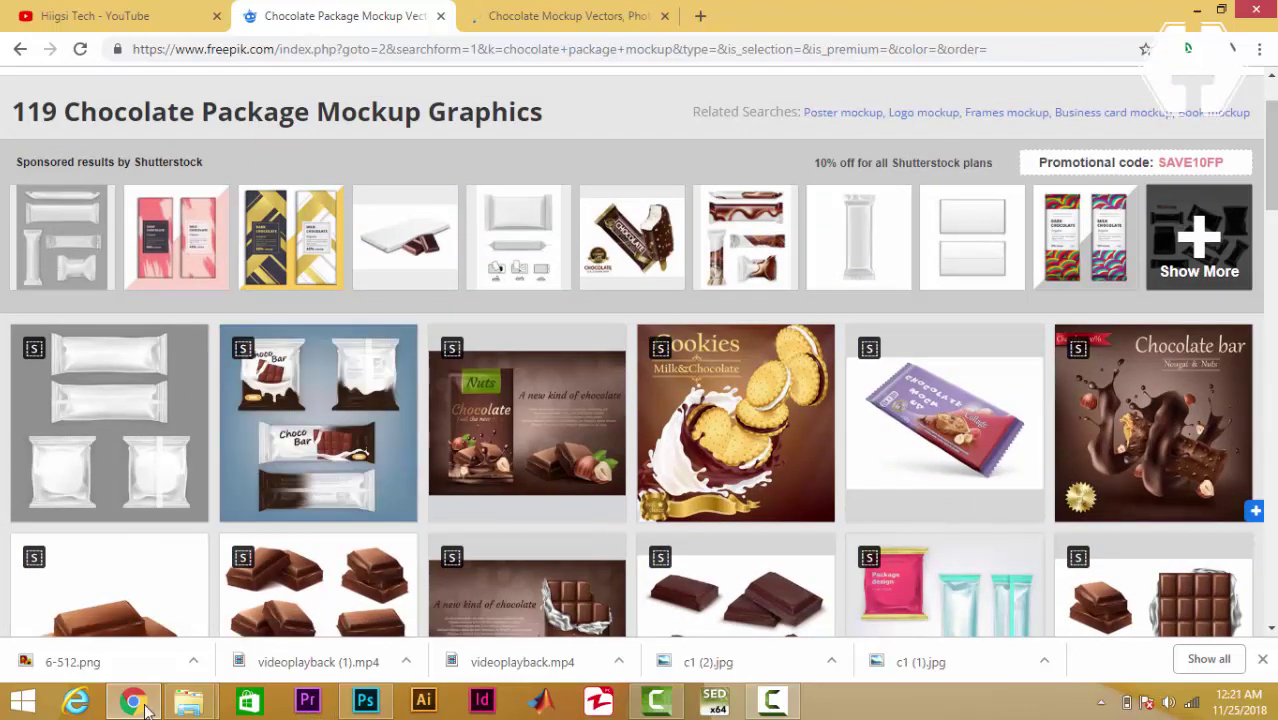
# - Switch to File Explorer and preview the chocolate1 image from the HIIGSI TECH folder
pyautogui.moveTo(188, 700)
pyautogui.click(310, 628)
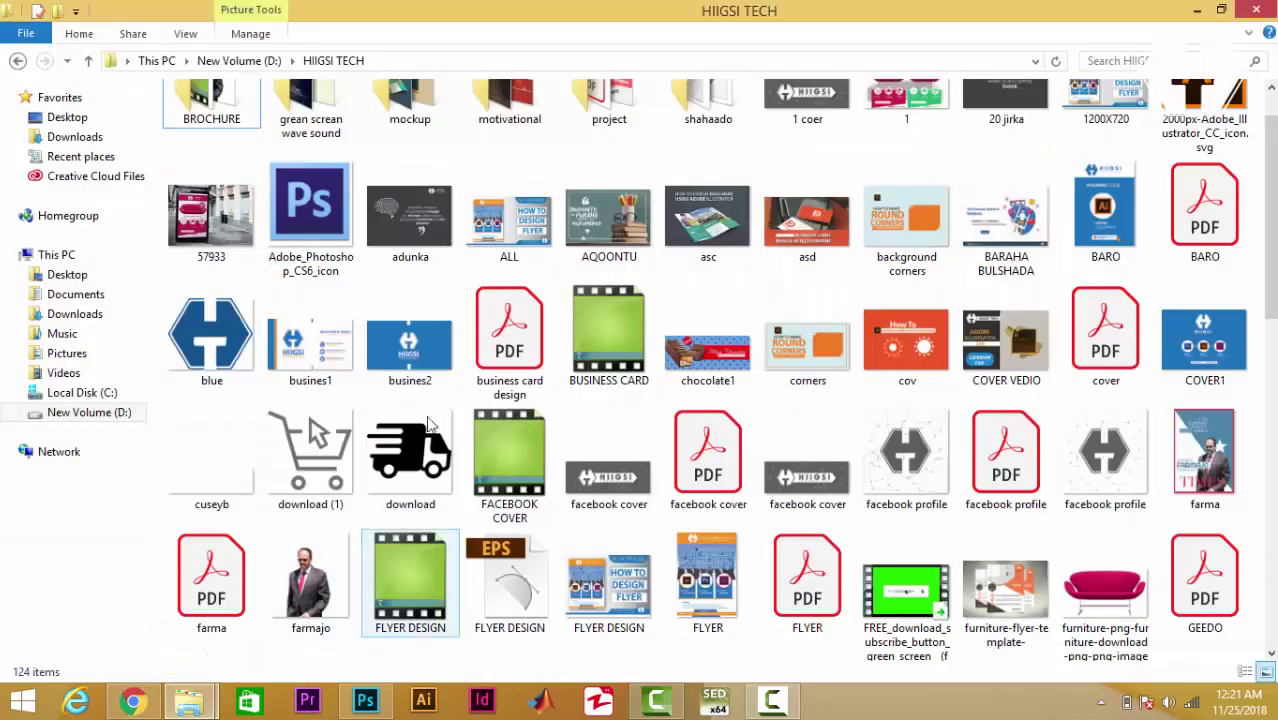
pyautogui.click(697, 358)
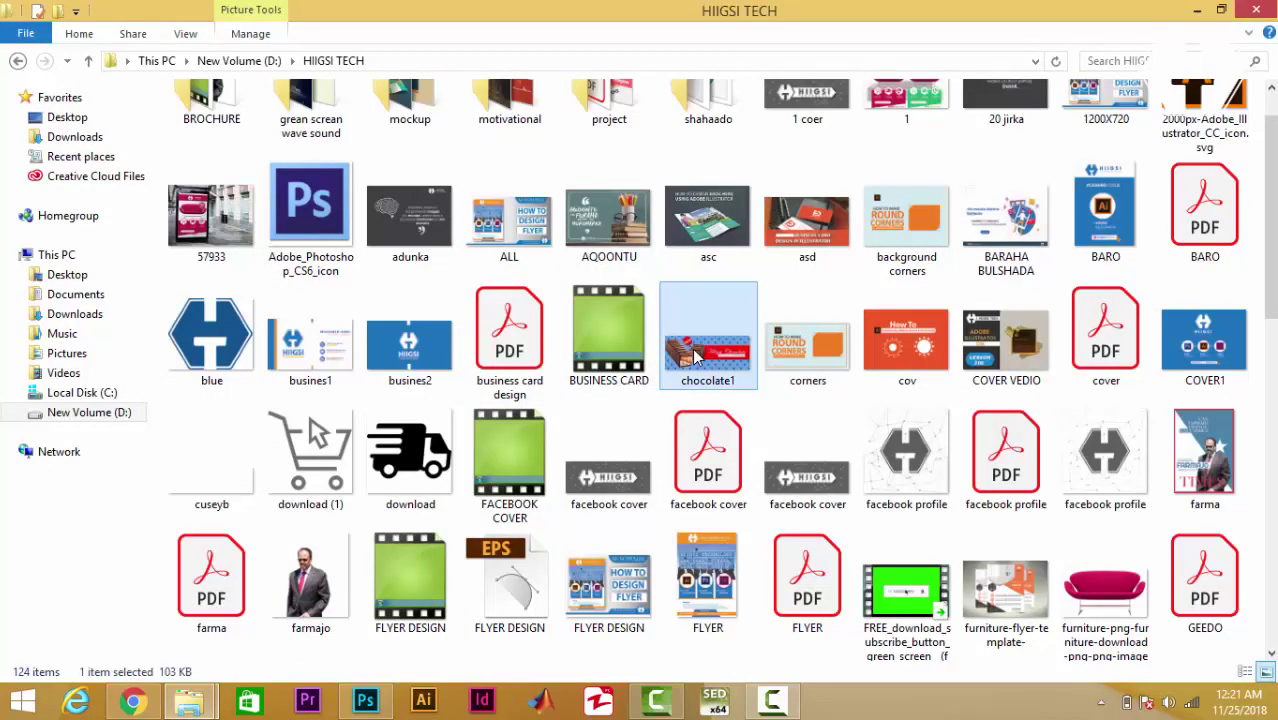
pyautogui.rightClick(697, 358)
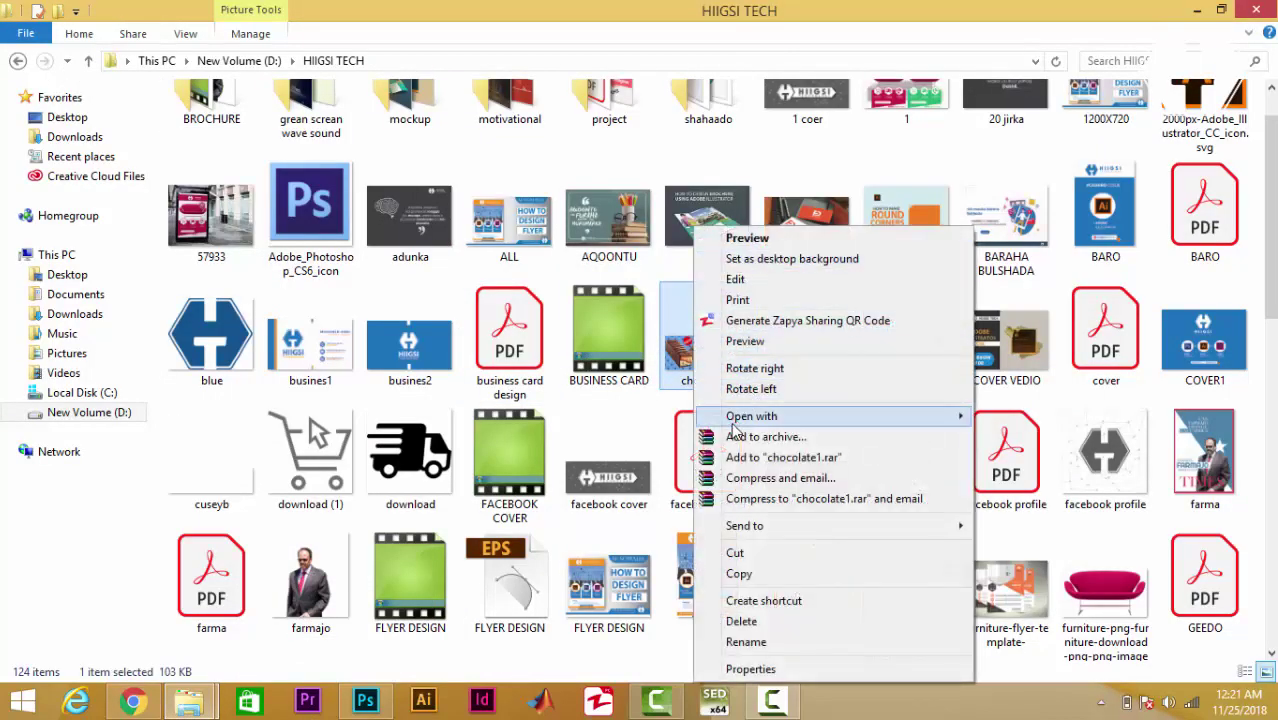
pyautogui.click(747, 240)
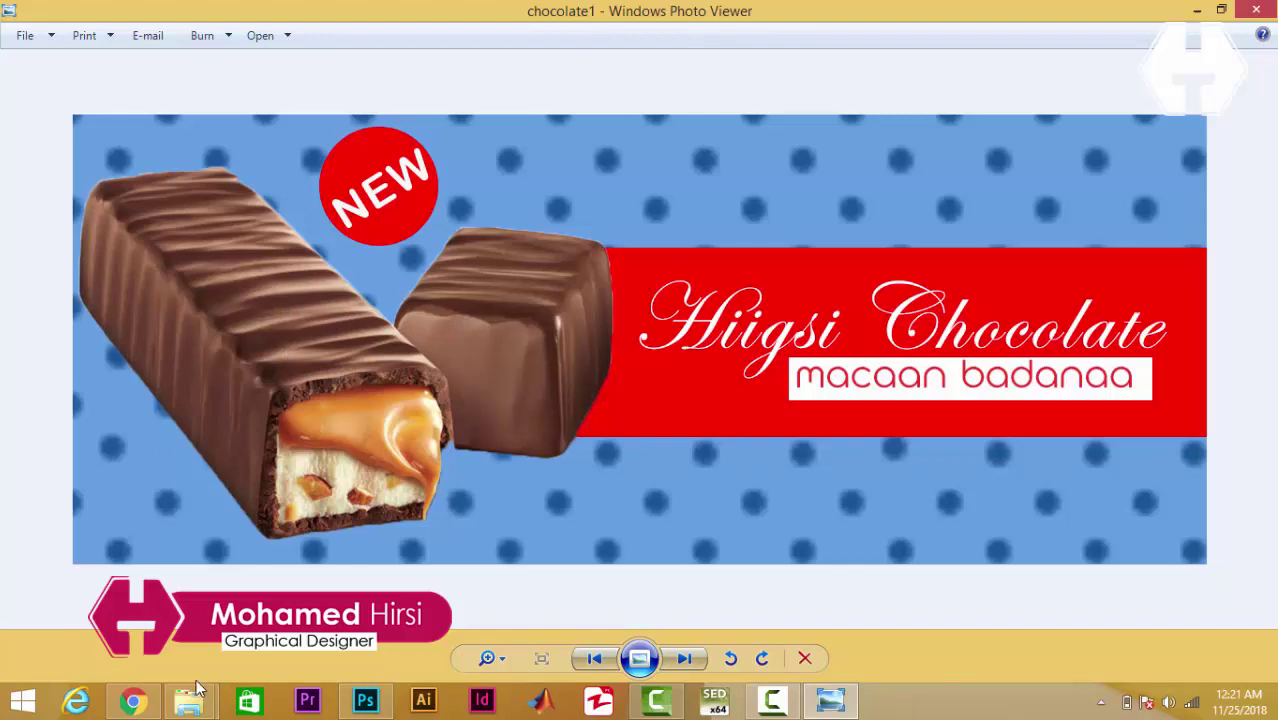
# - In the mockup folder, open the Chocolate-Packaging-Mockup-PSD archive and launch Chocolate-Packaging-Mockup1.psd from it in Photoshop
pyautogui.moveTo(190, 700)
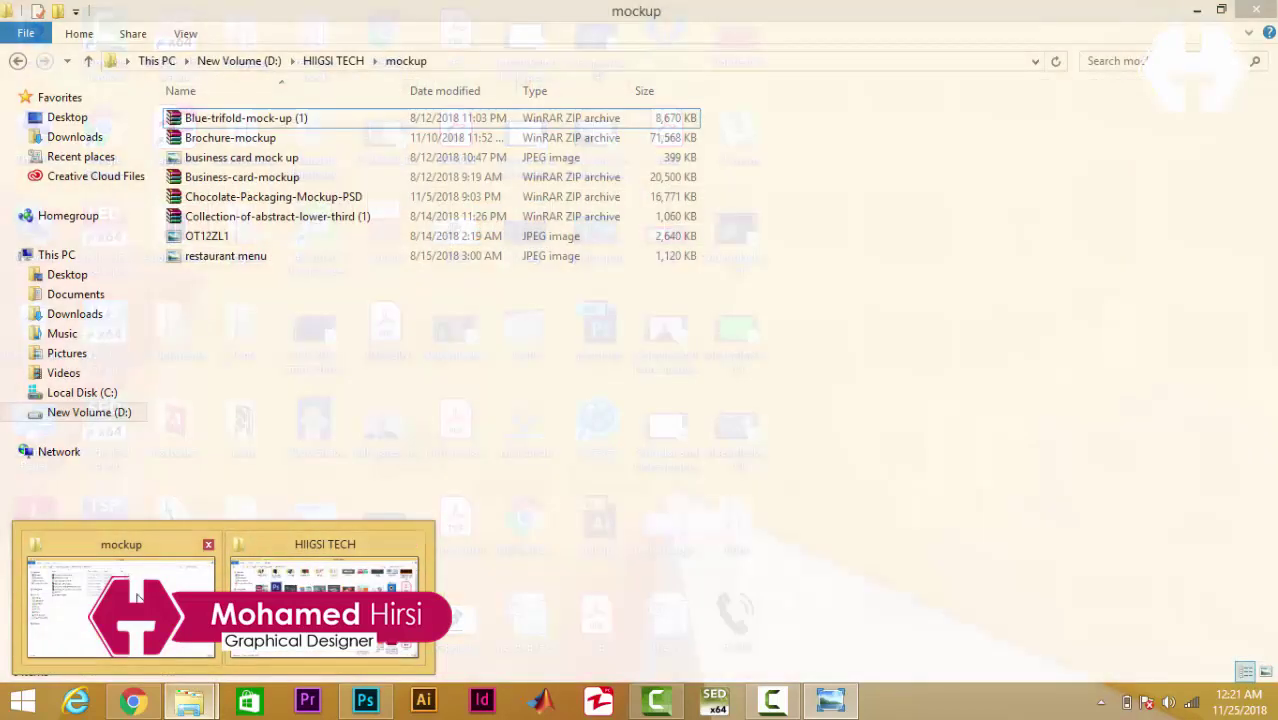
pyautogui.click(138, 597)
pyautogui.click(272, 201)
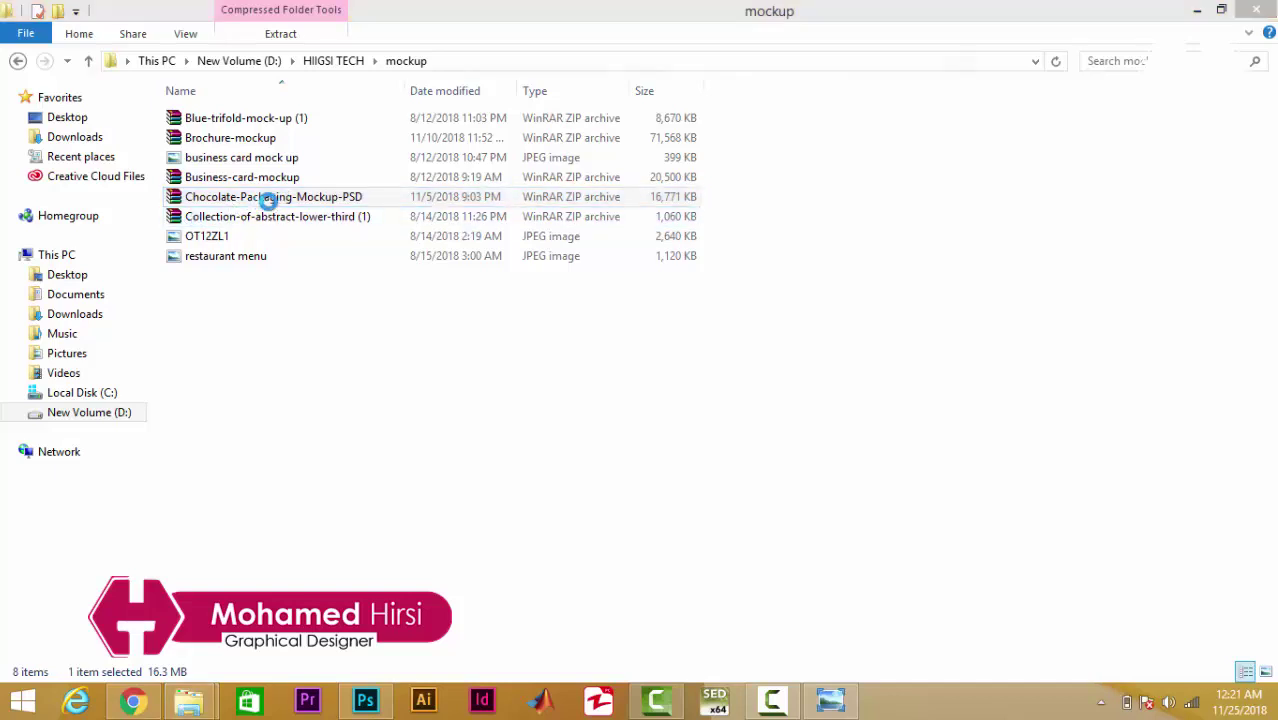
pyautogui.doubleClick(265, 197)
pyautogui.click(188, 243)
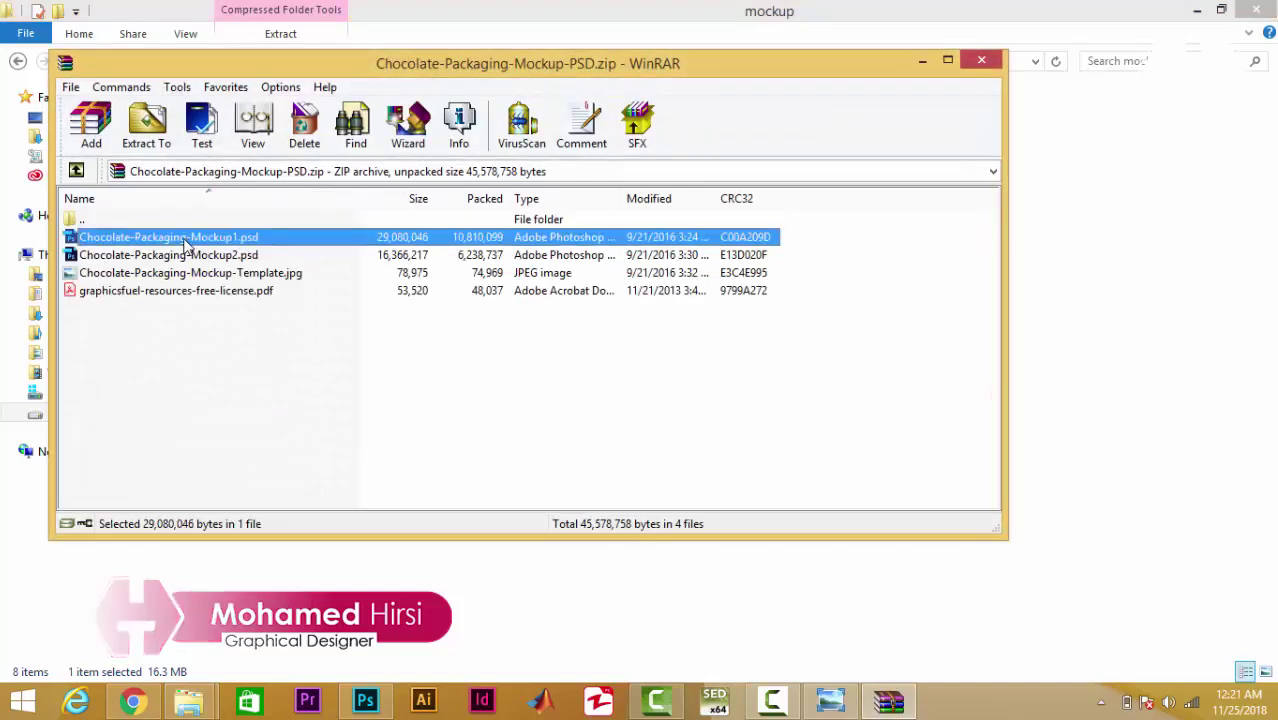
pyautogui.doubleClick(171, 243)
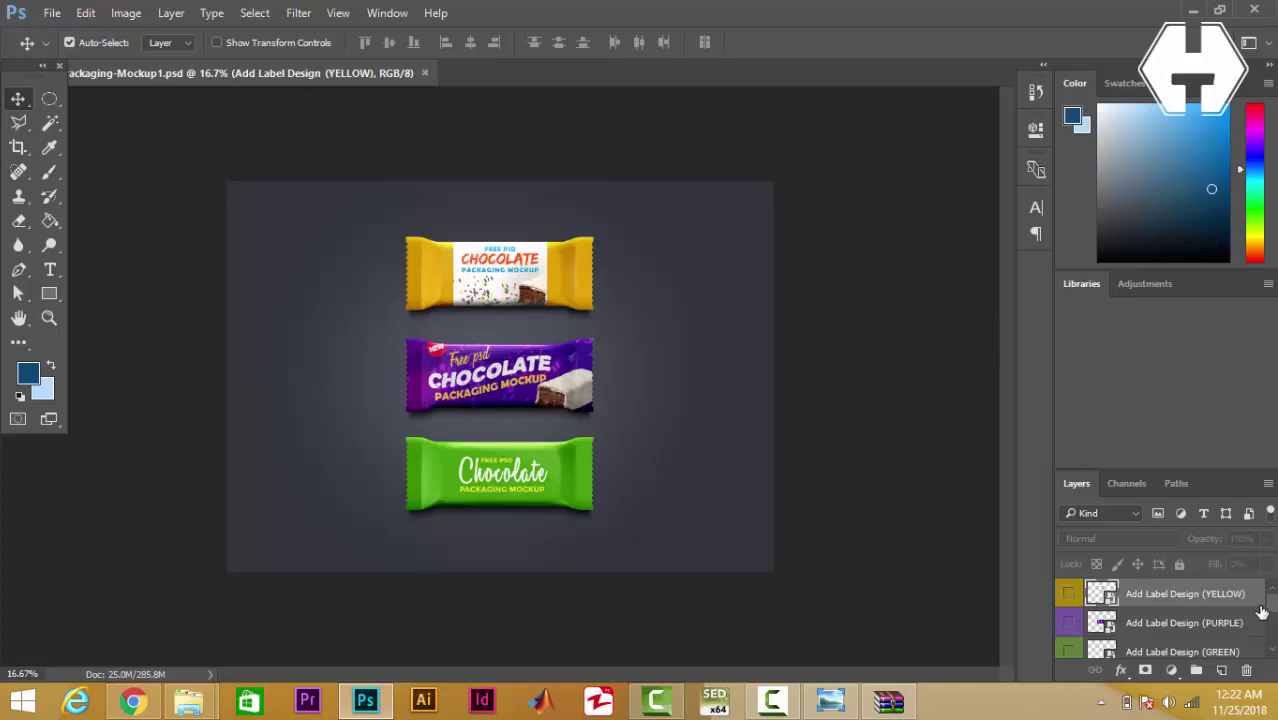
# - Delete the Chocolate Yellow layer group from the packaging mockup
pyautogui.moveTo(1274, 607); pyautogui.dragTo(1274, 627)
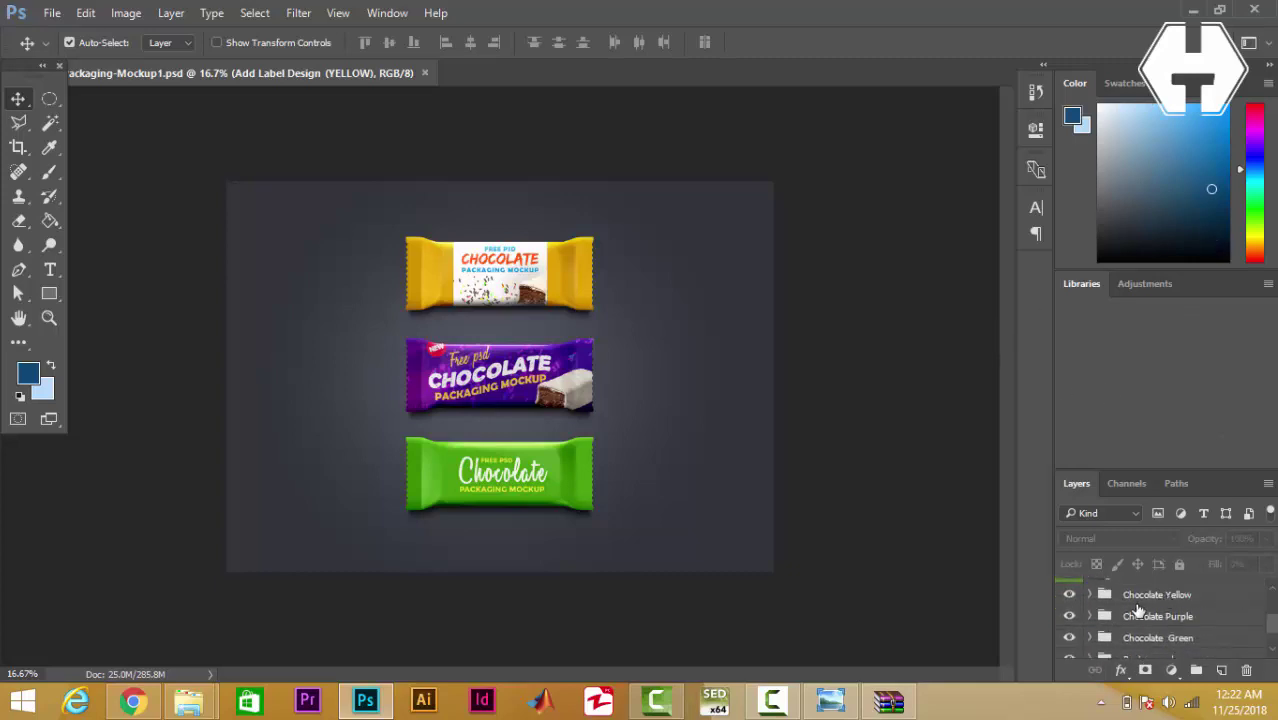
pyautogui.click(1134, 600)
pyautogui.click(1180, 621)
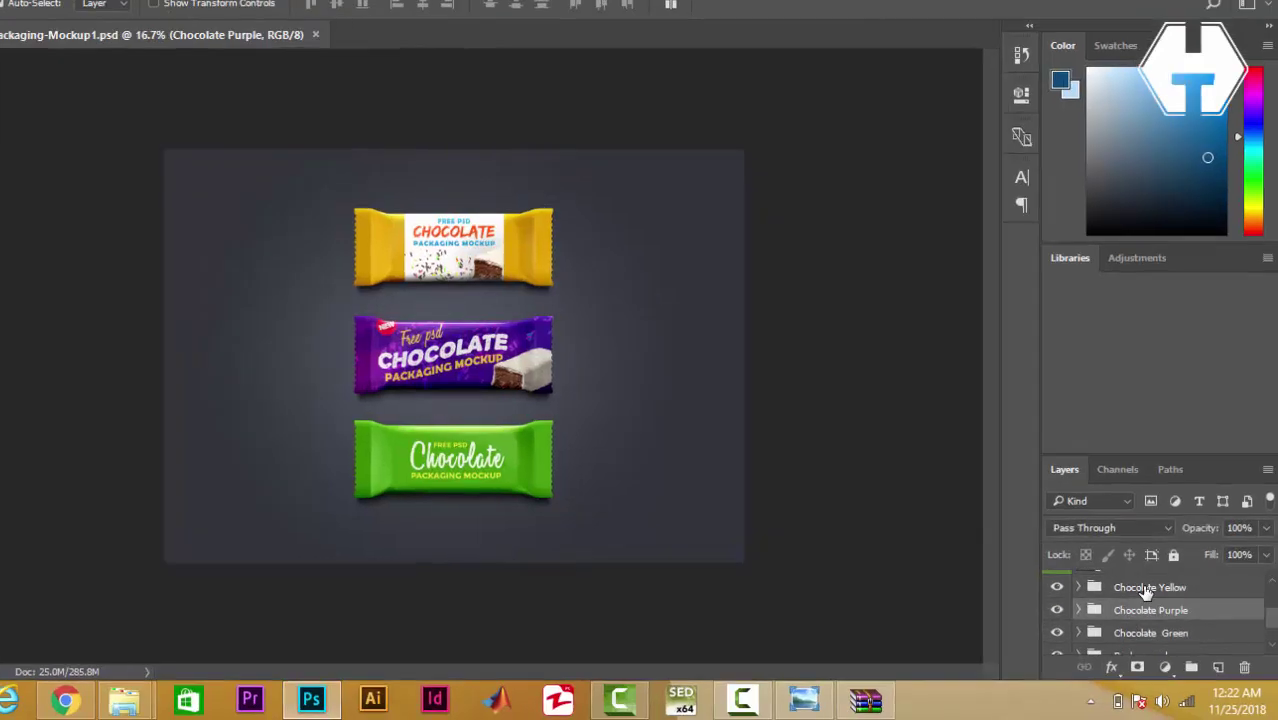
pyautogui.click(1152, 597)
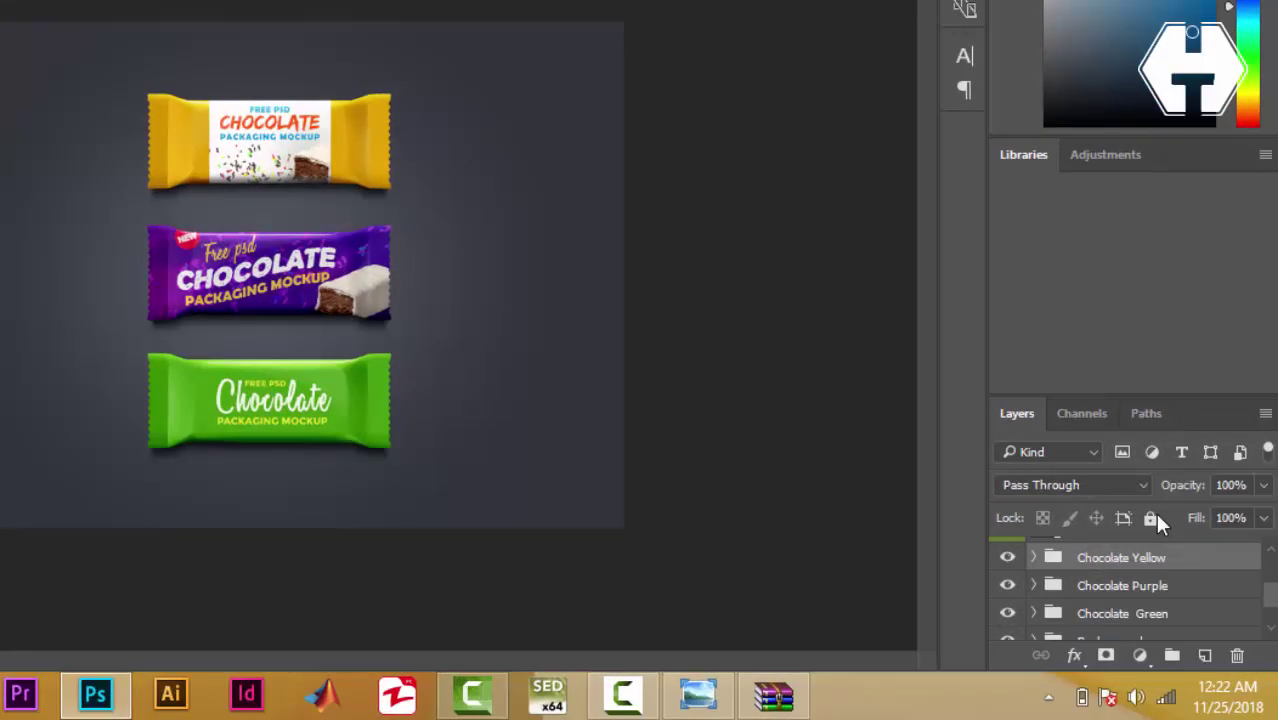
pyautogui.press('Delete')
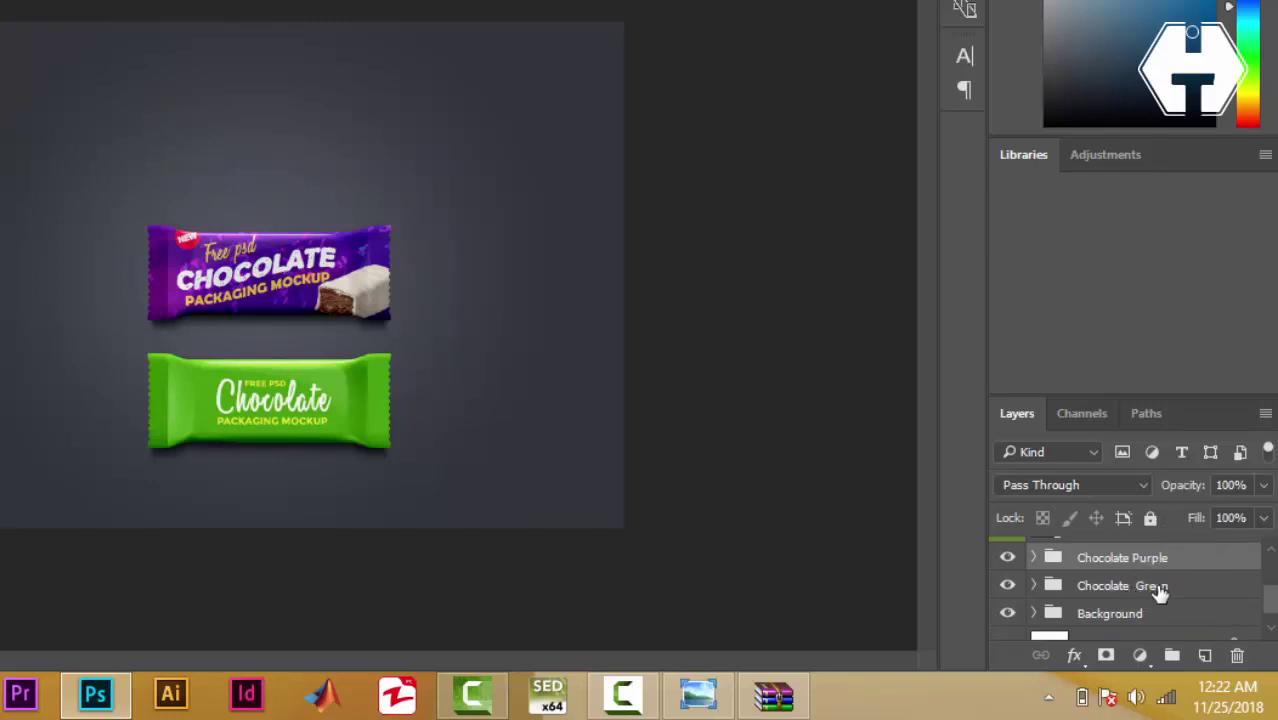
# - Delete the Chocolate Green layer group and check the contents of the Chocolate Purple group
pyautogui.click(1120, 598)
pyautogui.press('Delete')
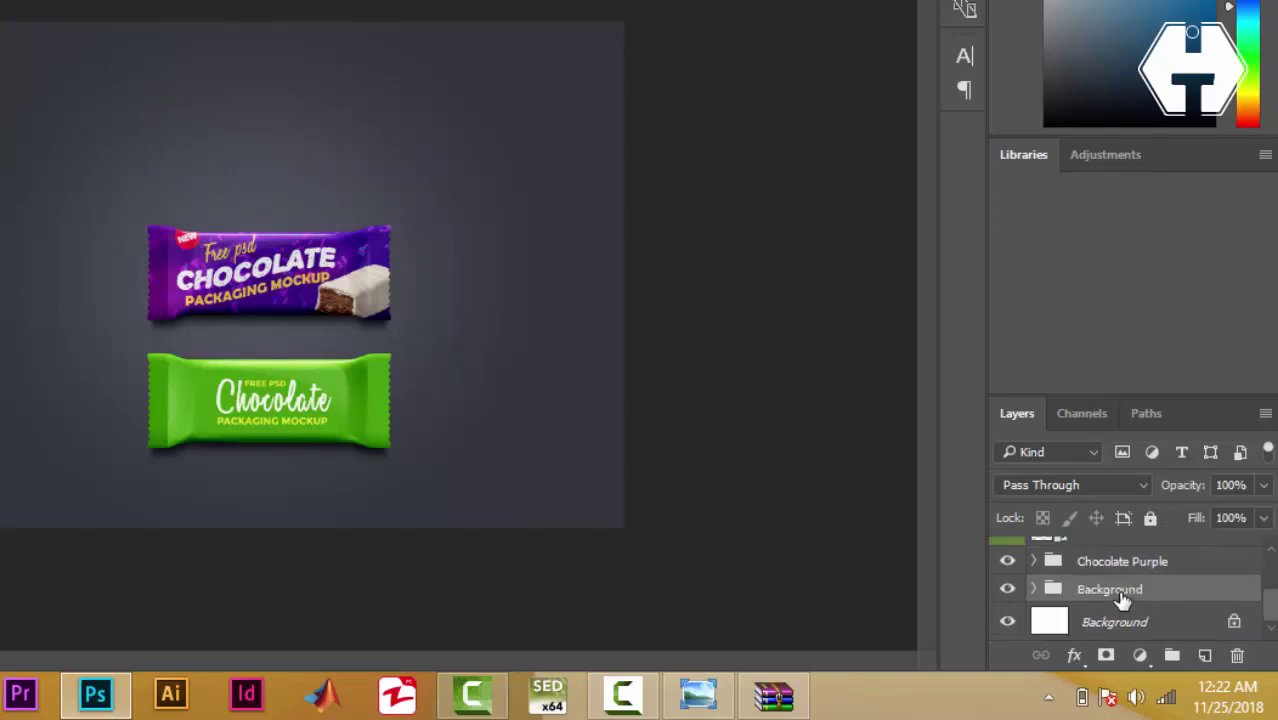
pyautogui.click(1271, 550)
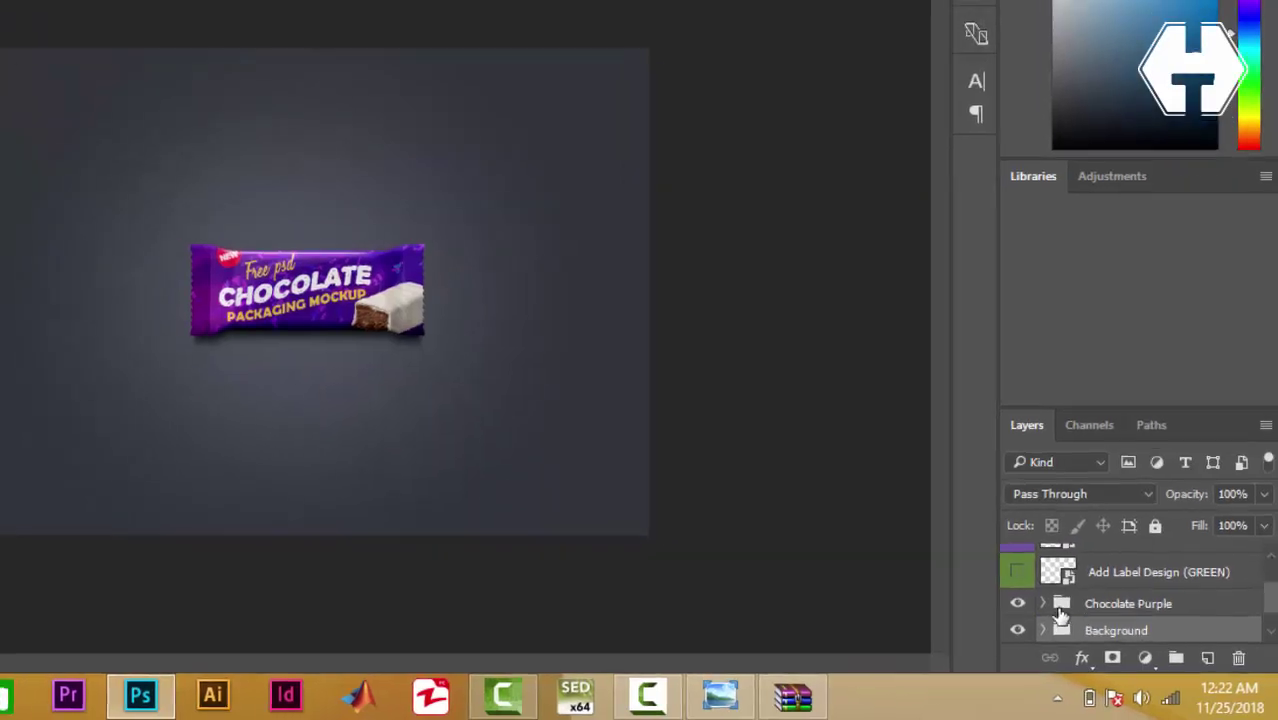
pyautogui.click(1043, 603)
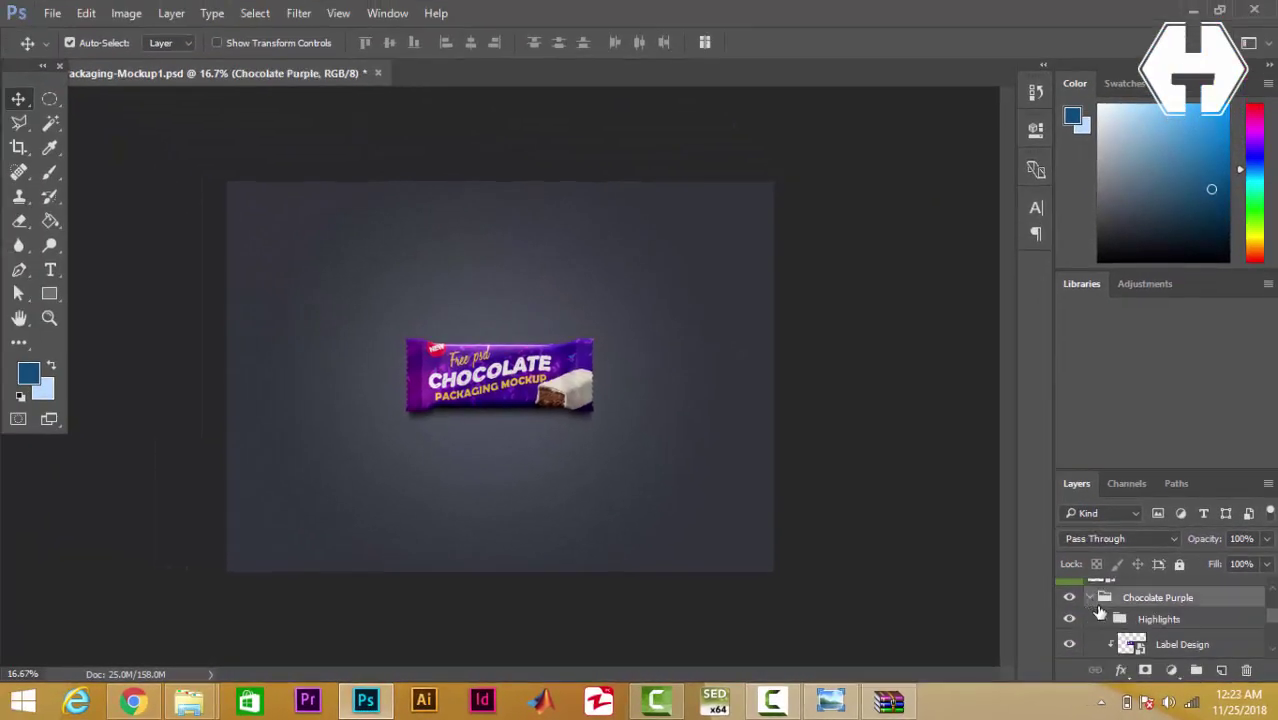
pyautogui.click(1090, 598)
# - Delete the Add Label Design (YELLOW) and Add Label Design (GREEN) smart object layers
pyautogui.moveTo(1275, 633)
pyautogui.mouseDown()
pyautogui.moveTo(1269, 606)
pyautogui.moveTo(1275, 615)
pyautogui.mouseUp()
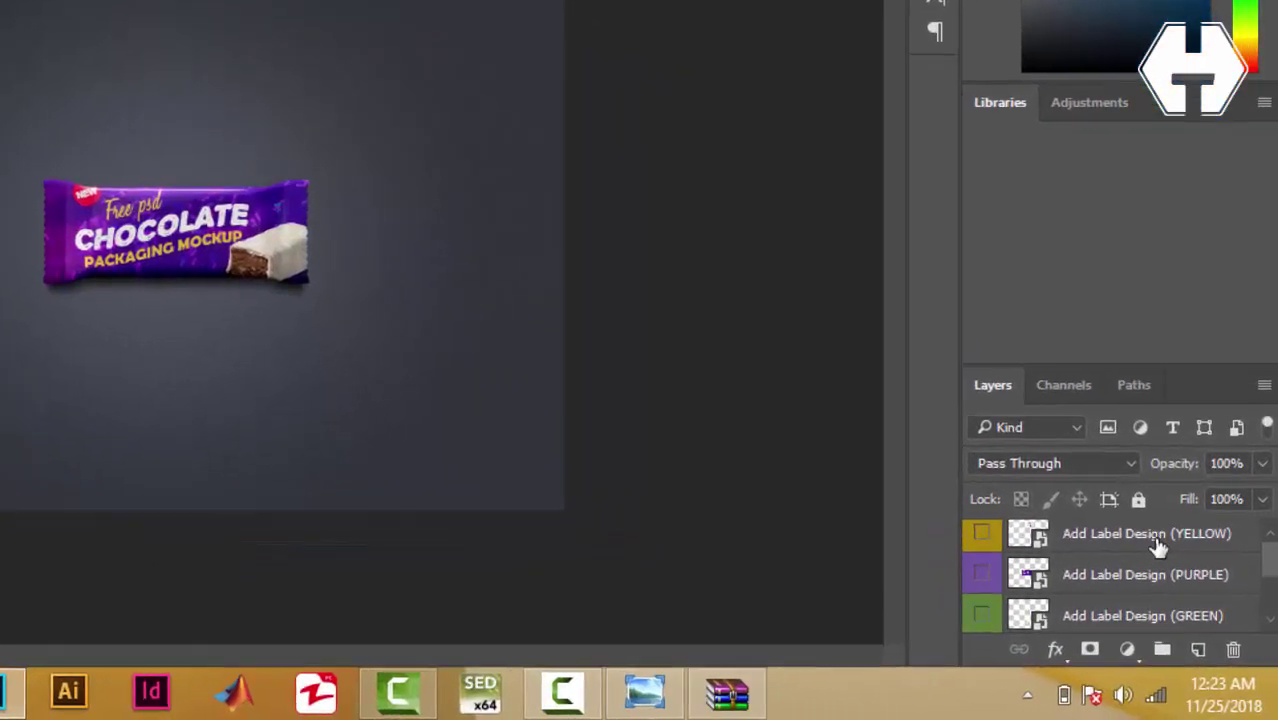
pyautogui.click(1211, 588)
pyautogui.press('Delete')
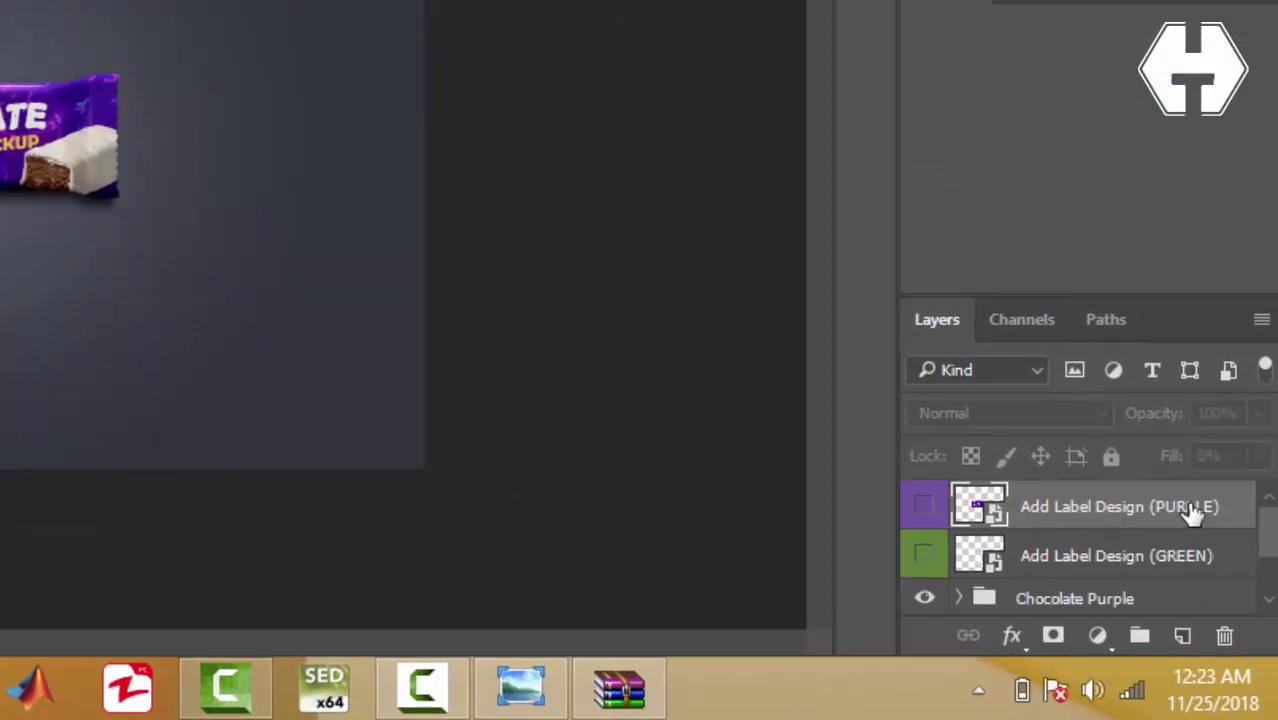
pyautogui.click(1172, 550)
pyautogui.press('Delete')
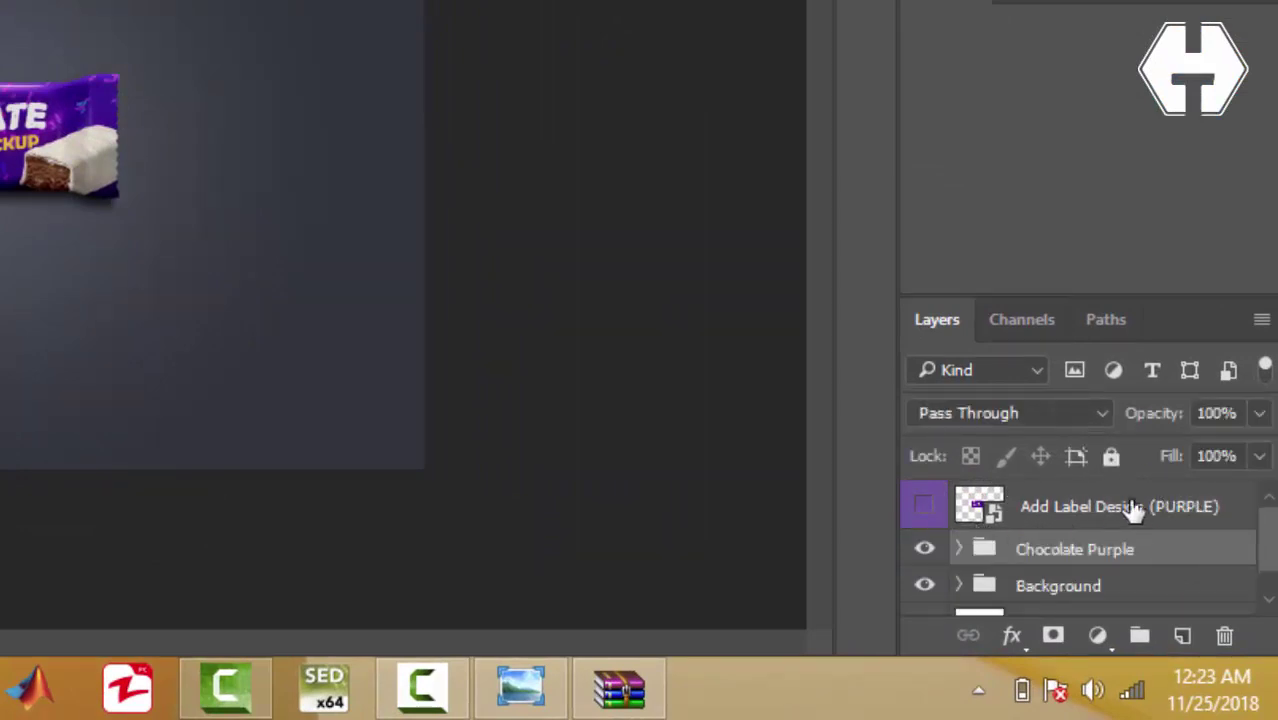
# - Make the Add Label Design (PURPLE) layer visible and open its smart object contents for editing
pyautogui.click(1065, 520)
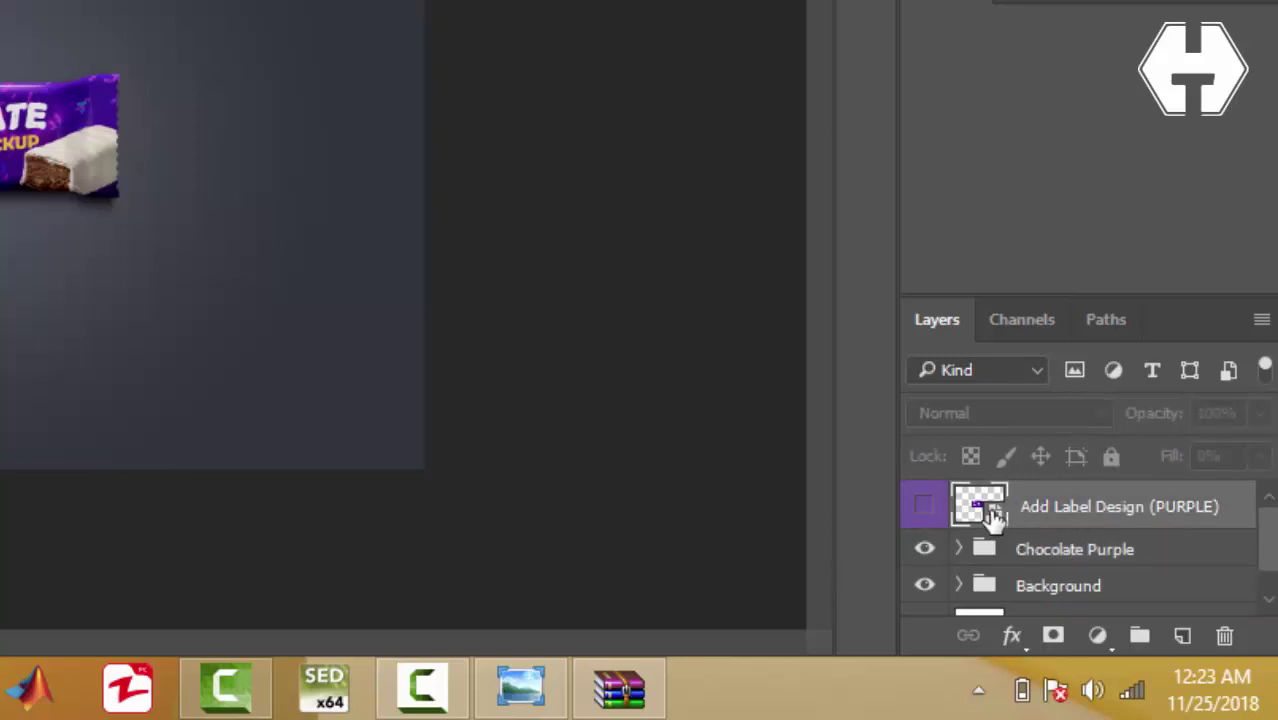
pyautogui.click(926, 507)
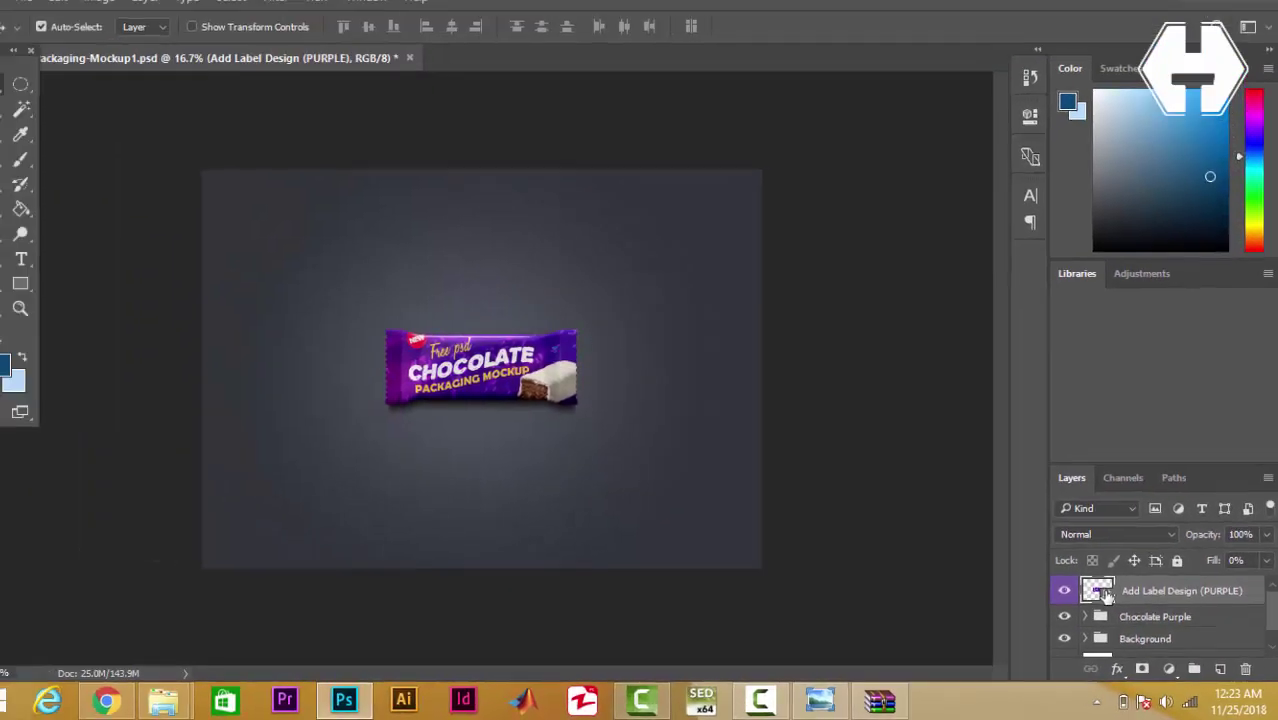
pyautogui.doubleClick(1103, 594)
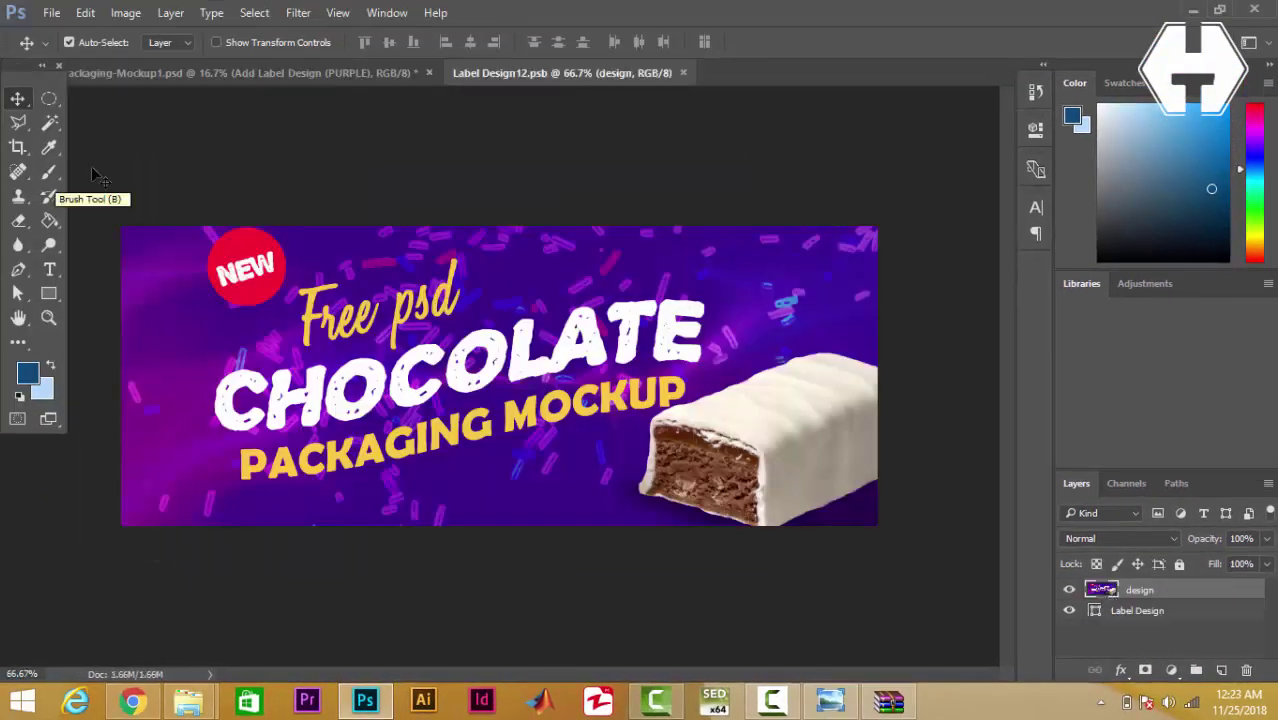
# - Compare the label with the design layer hidden and shown, and delete that design layer
pyautogui.click(1071, 592)
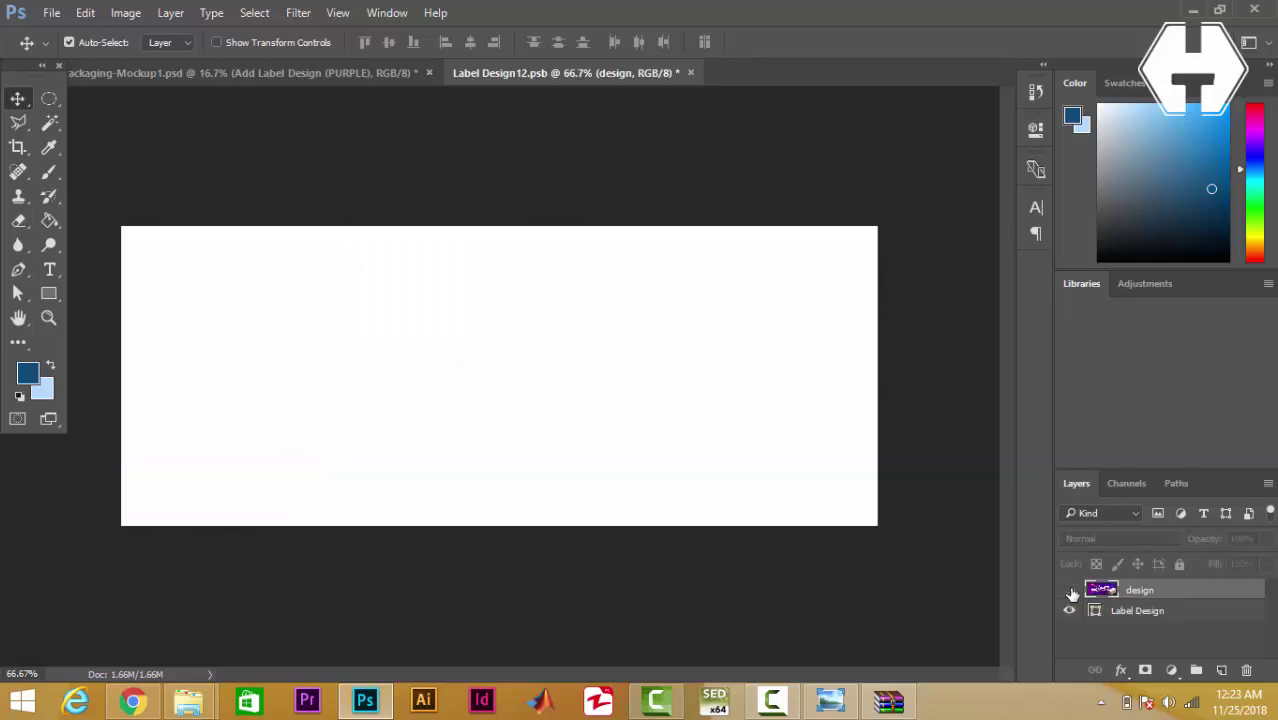
pyautogui.click(1072, 594)
pyautogui.click(1072, 594)
pyautogui.click(1072, 594)
pyautogui.click(1072, 594)
pyautogui.click(1072, 594)
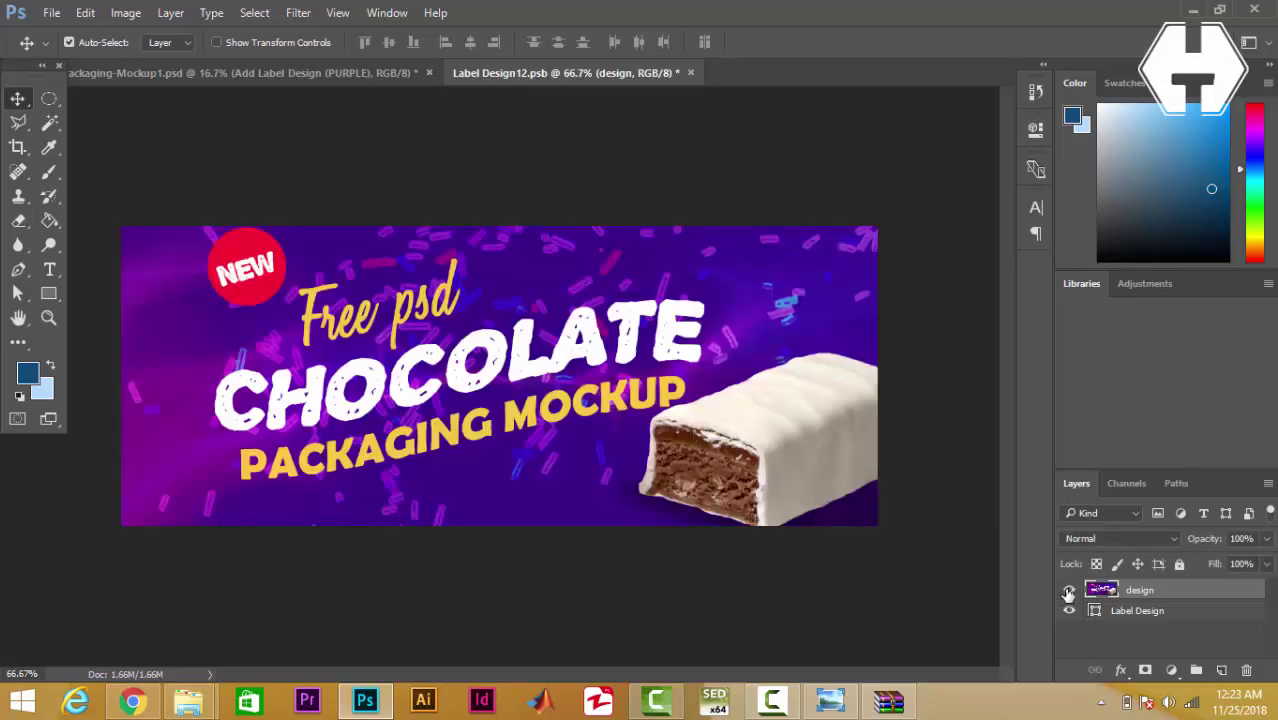
pyautogui.click(1070, 594)
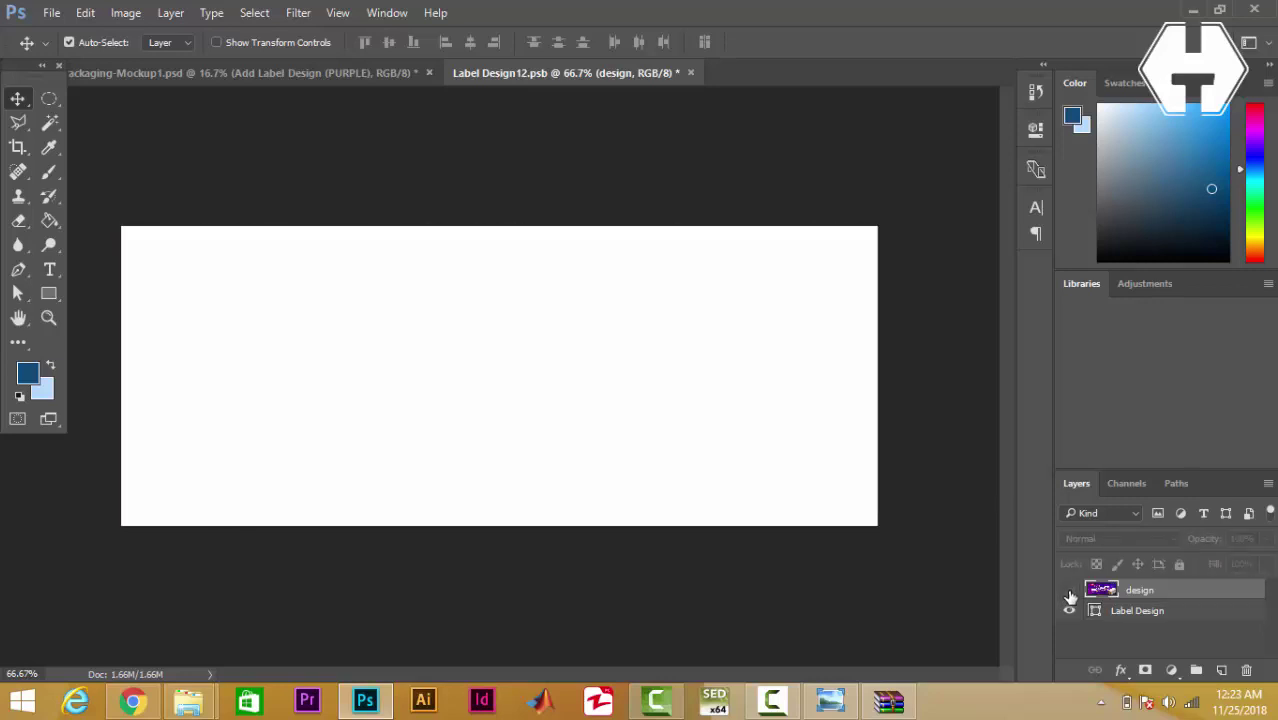
pyautogui.click(1070, 593)
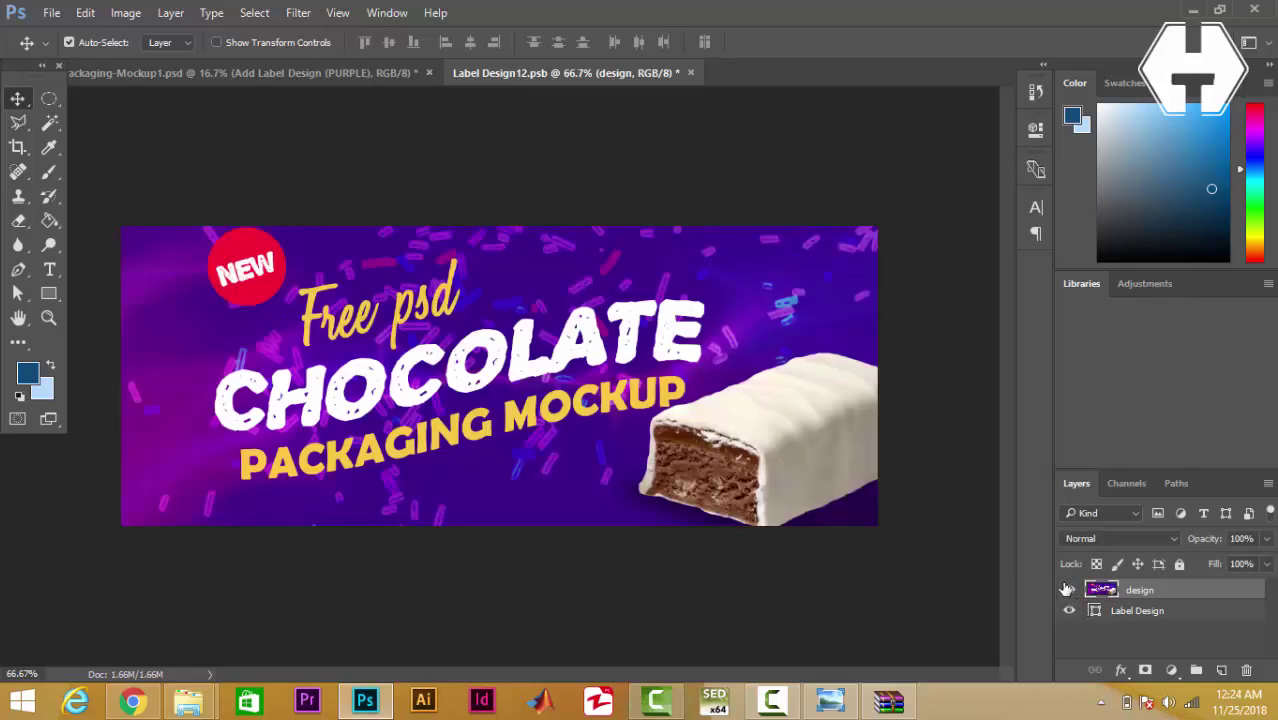
pyautogui.press('Delete')
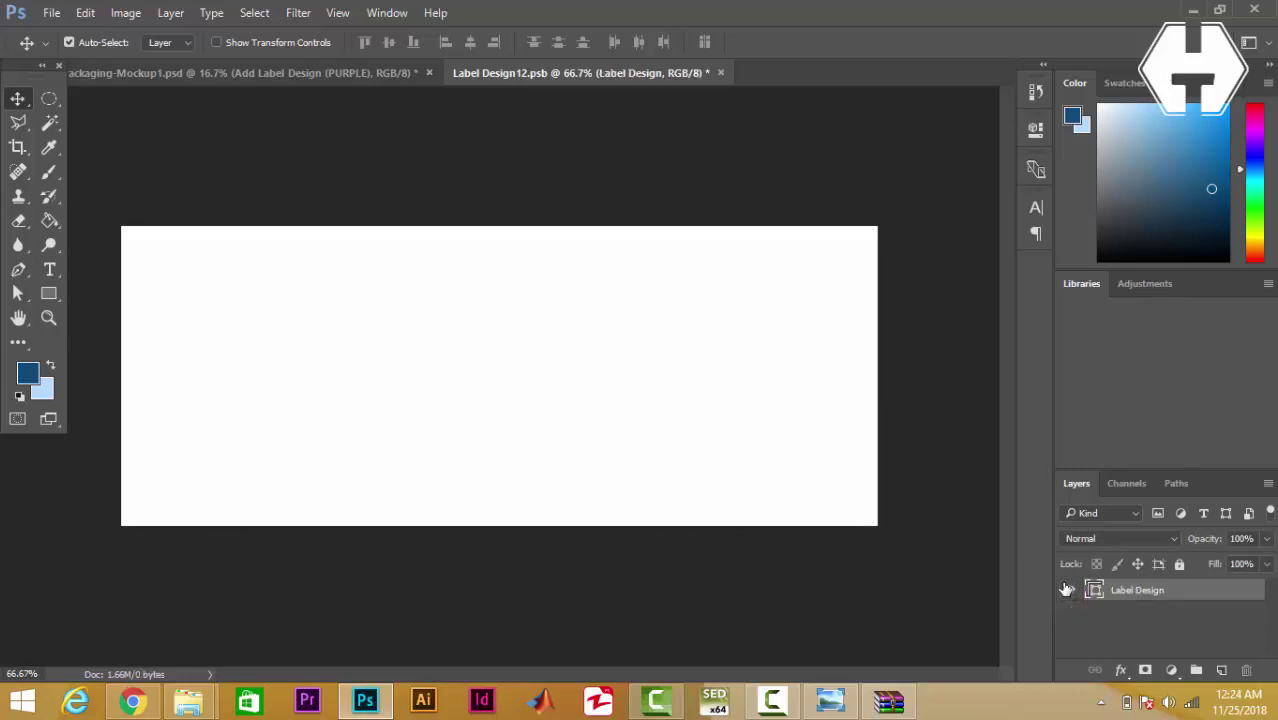
# - Place the chocolate1 image from the HIIGSI TECH folder on drive D: as an embedded object covering the blank label
pyautogui.click(50, 15)
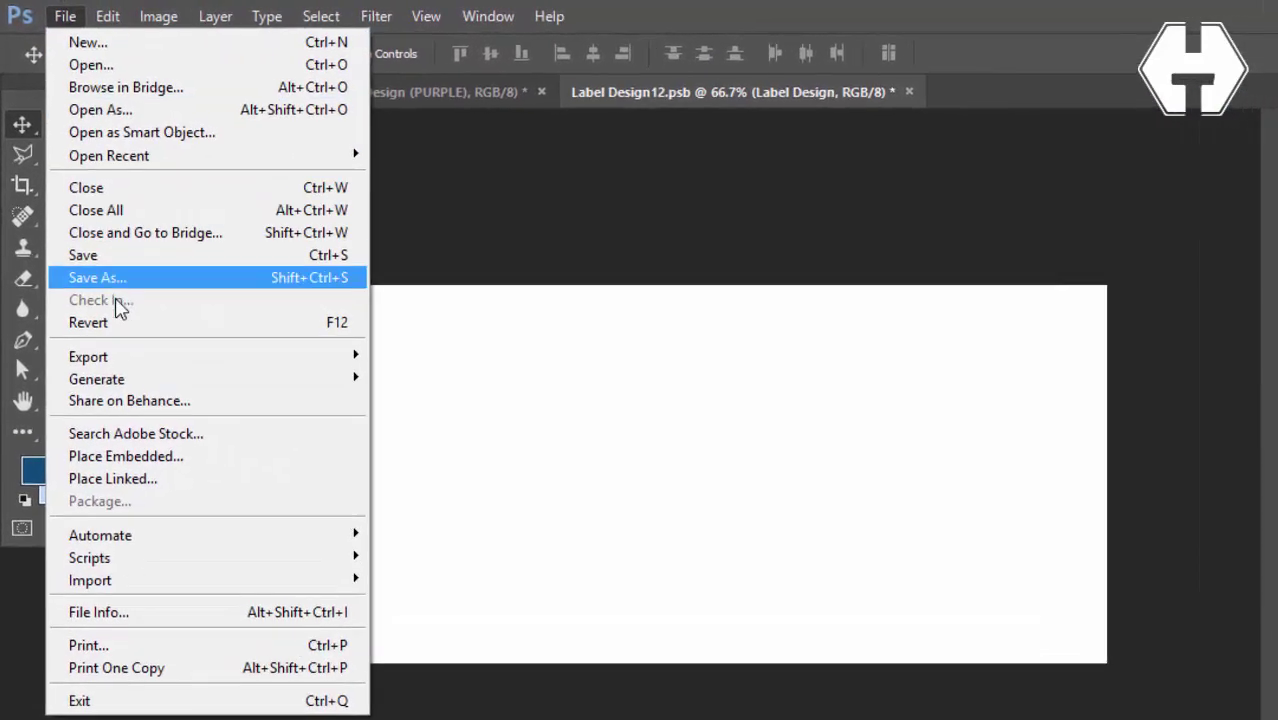
pyautogui.click(112, 456)
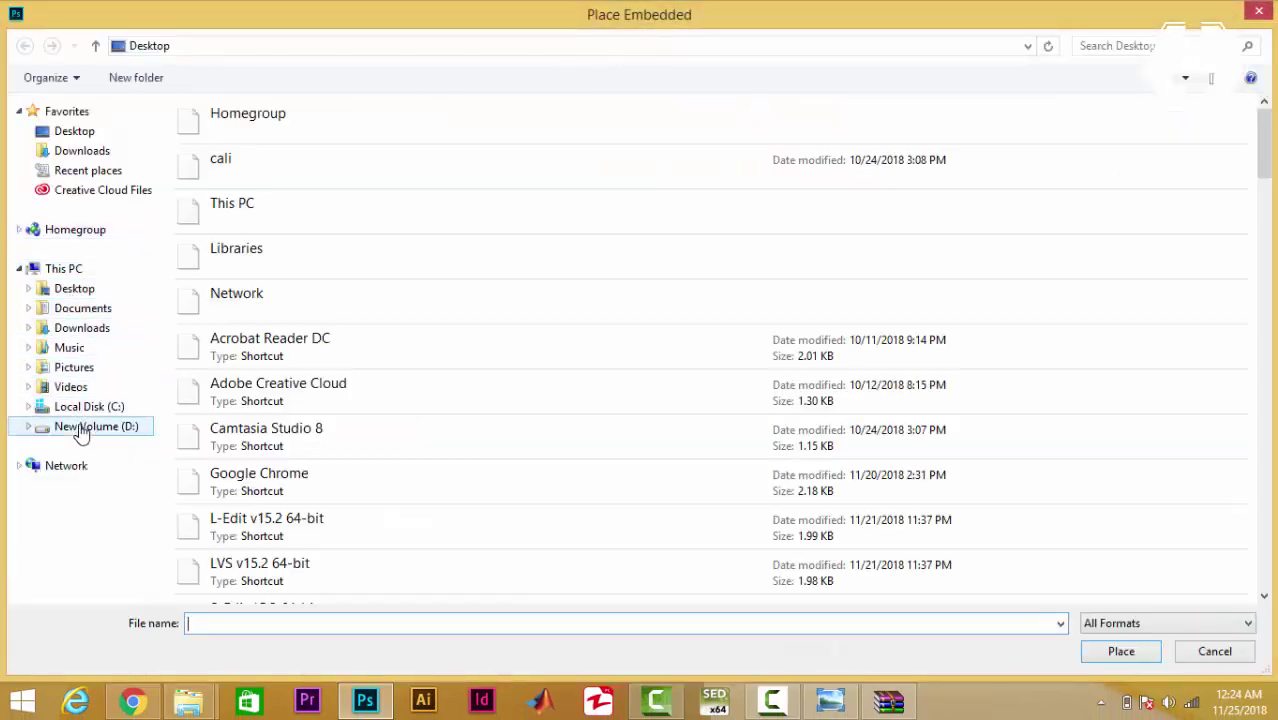
pyautogui.click(82, 430)
pyautogui.click(226, 274)
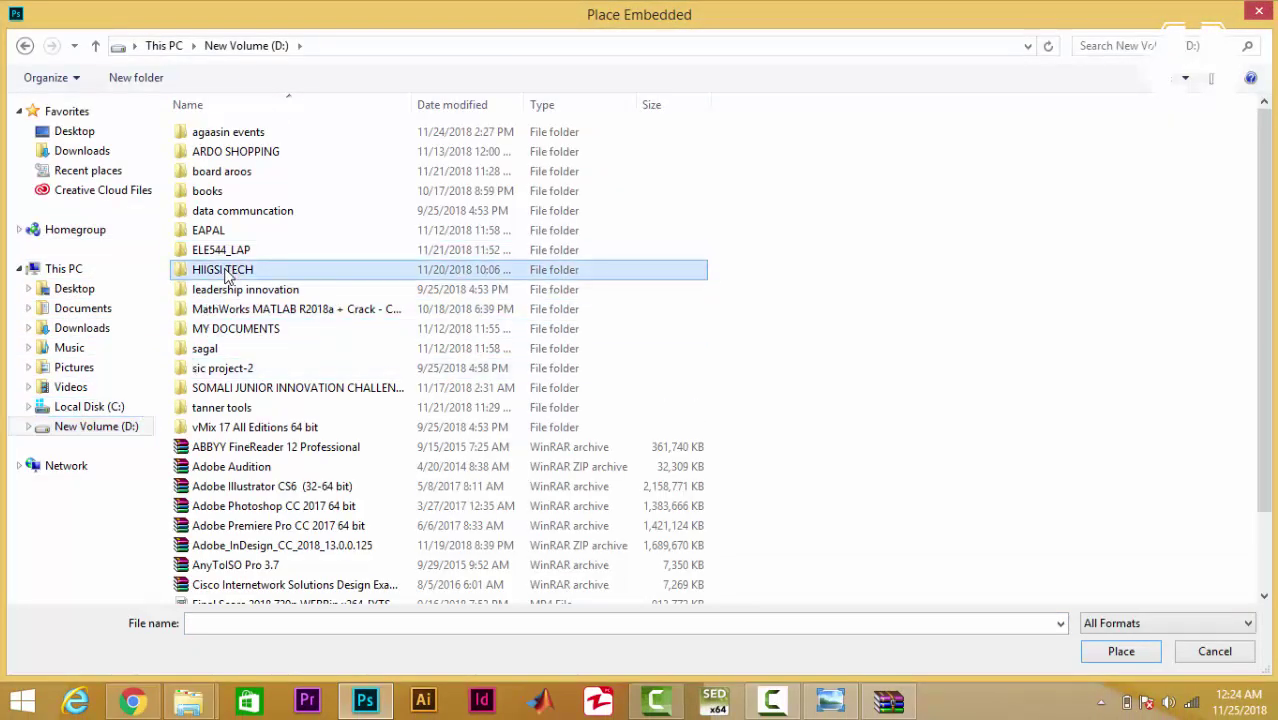
pyautogui.doubleClick(226, 274)
pyautogui.click(975, 445)
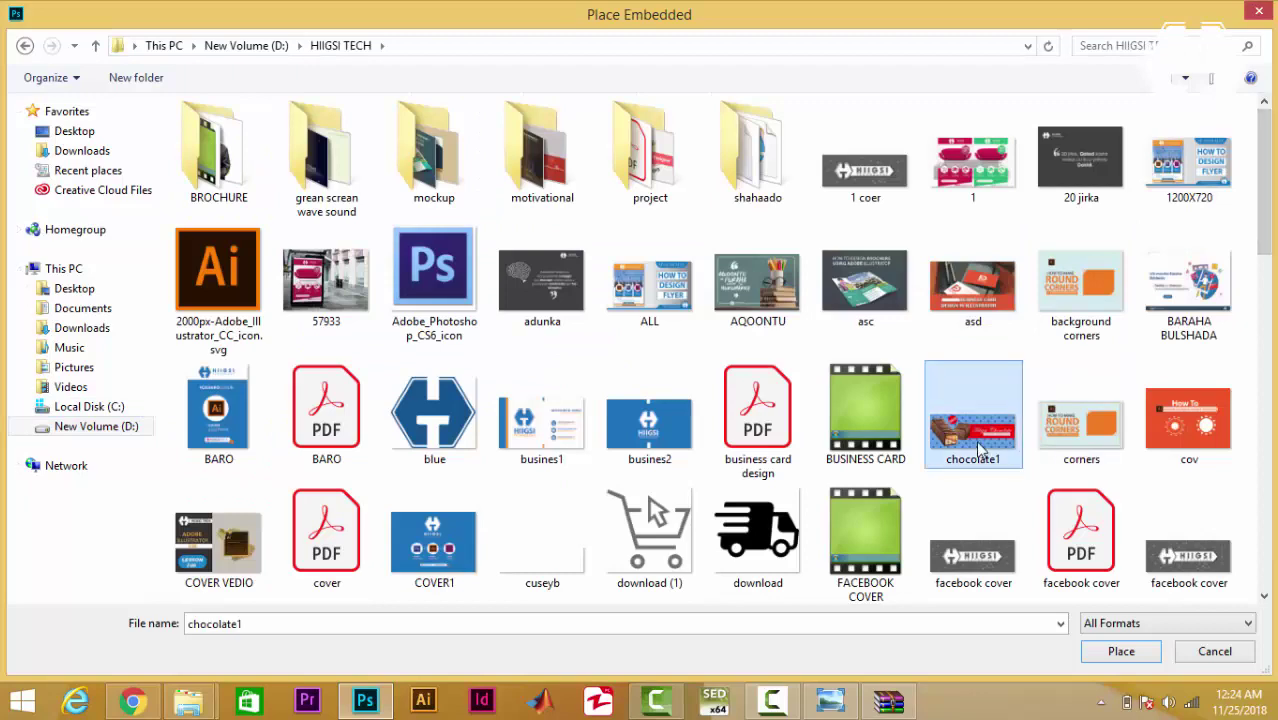
pyautogui.doubleClick(979, 449)
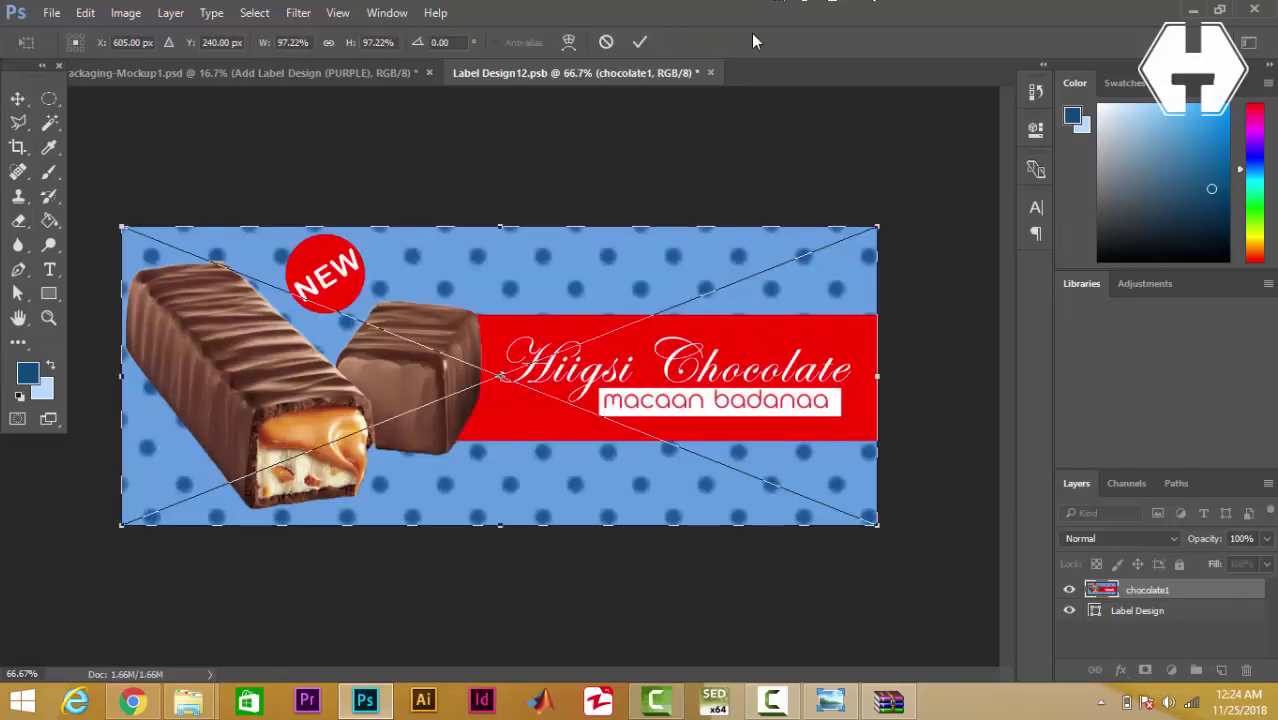
pyautogui.click(640, 49)
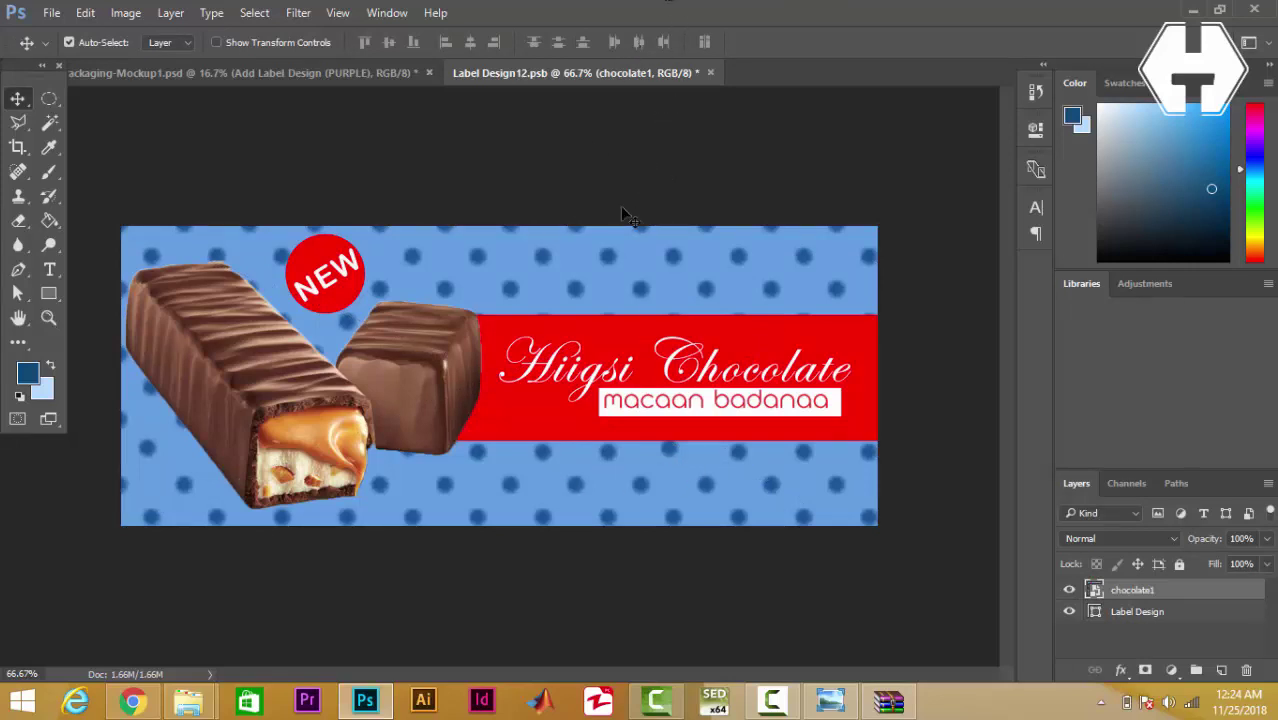
# - Close the Label Design12.psb label file, saving its changes back to the mockup
pyautogui.click(711, 73)
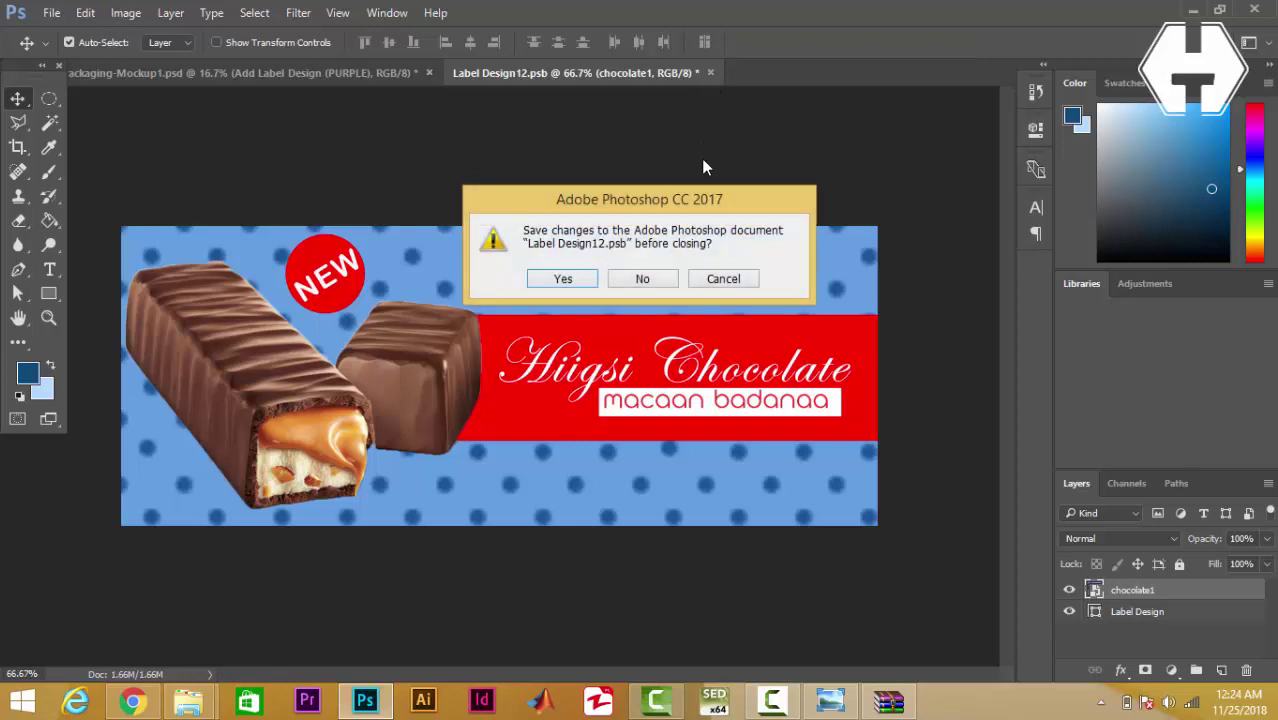
pyautogui.click(554, 279)
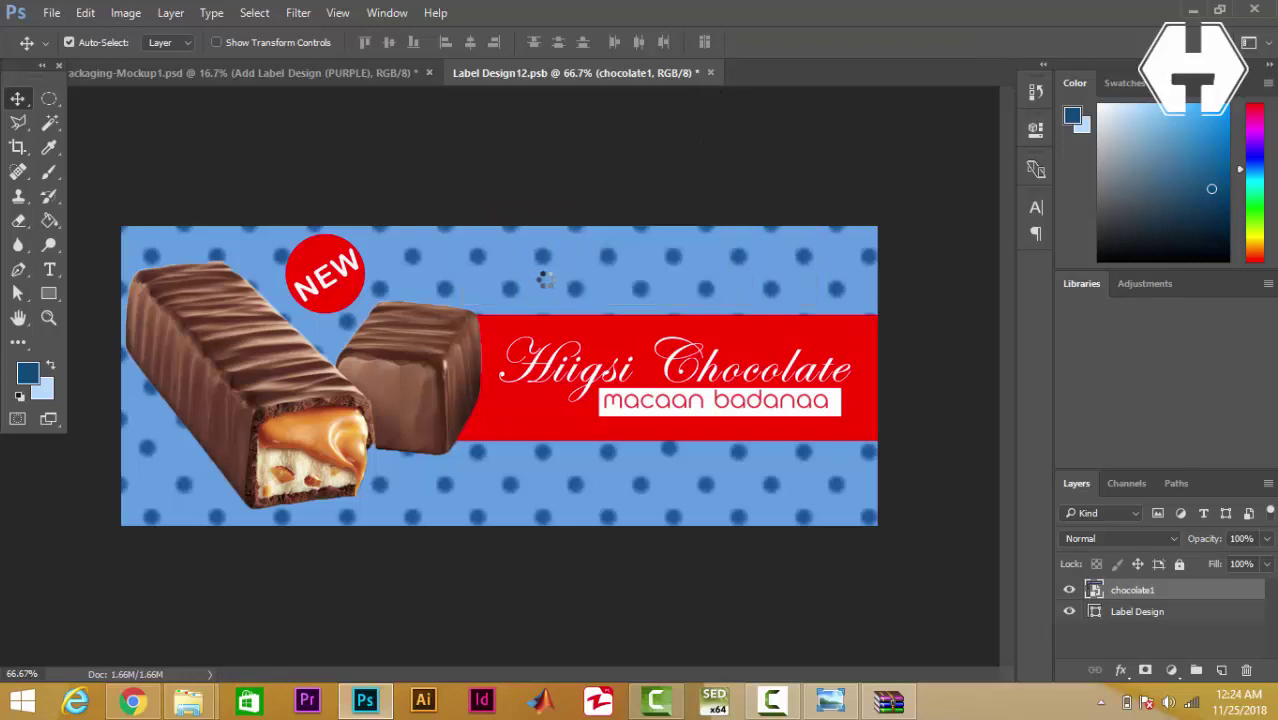